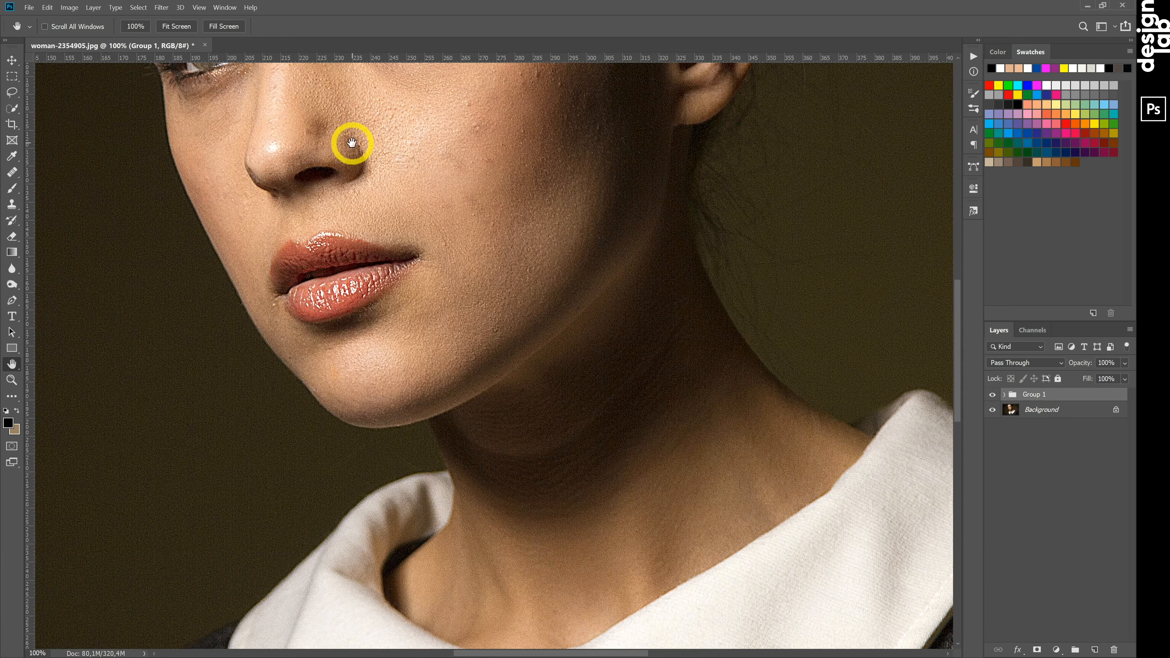
Select the details layer inside Group 1 and sample clean forehead skin with the Healing Brush.
left_click_drag(352, 144, 463, 473)
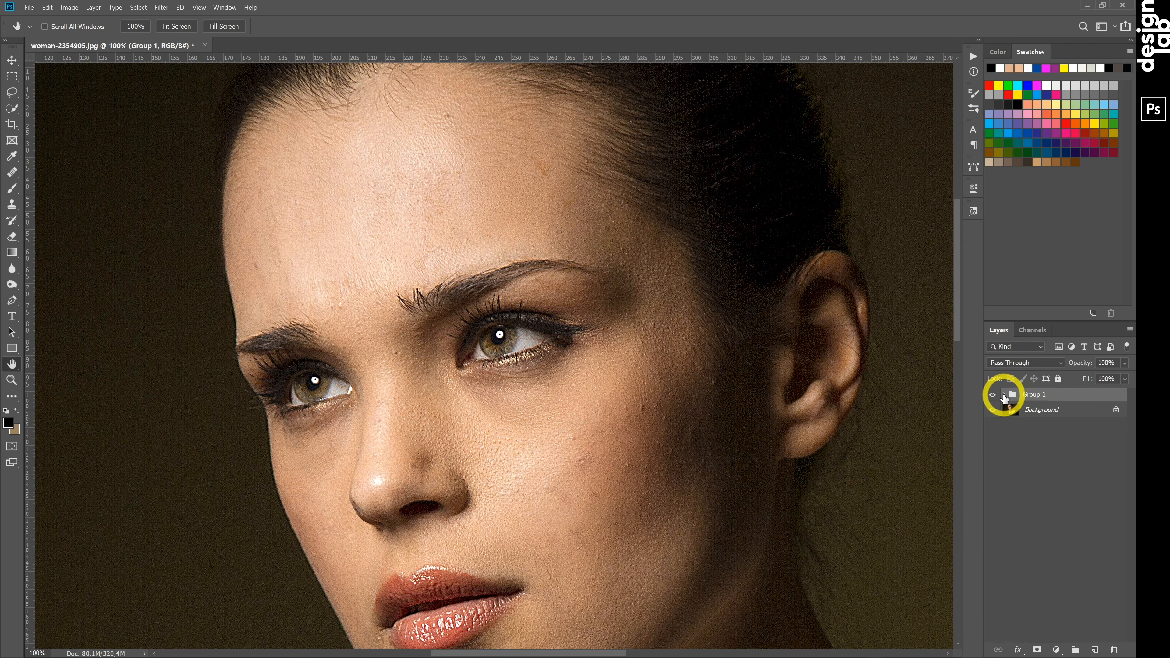
left_click(1004, 395)
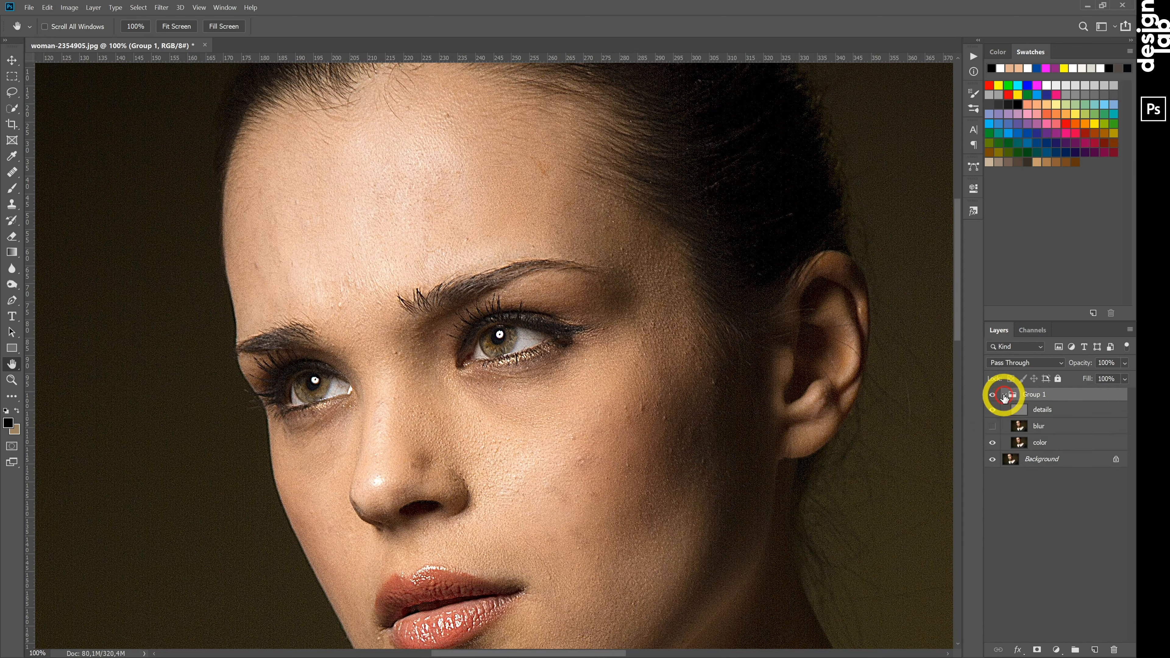
left_click(1042, 410)
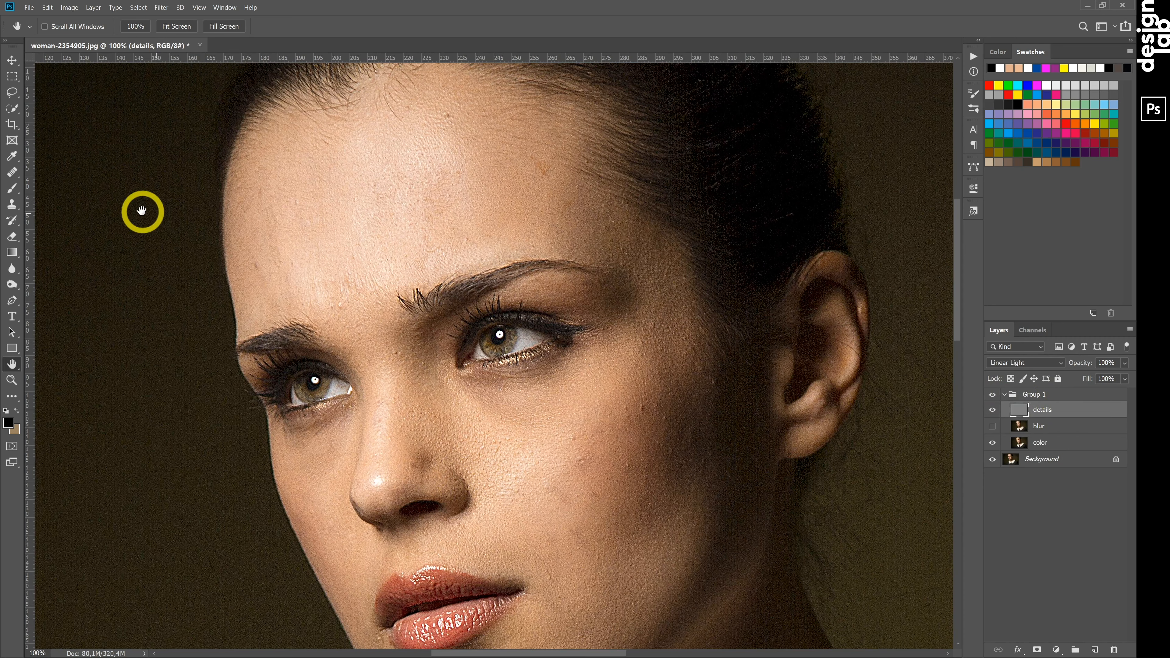
left_click(13, 173)
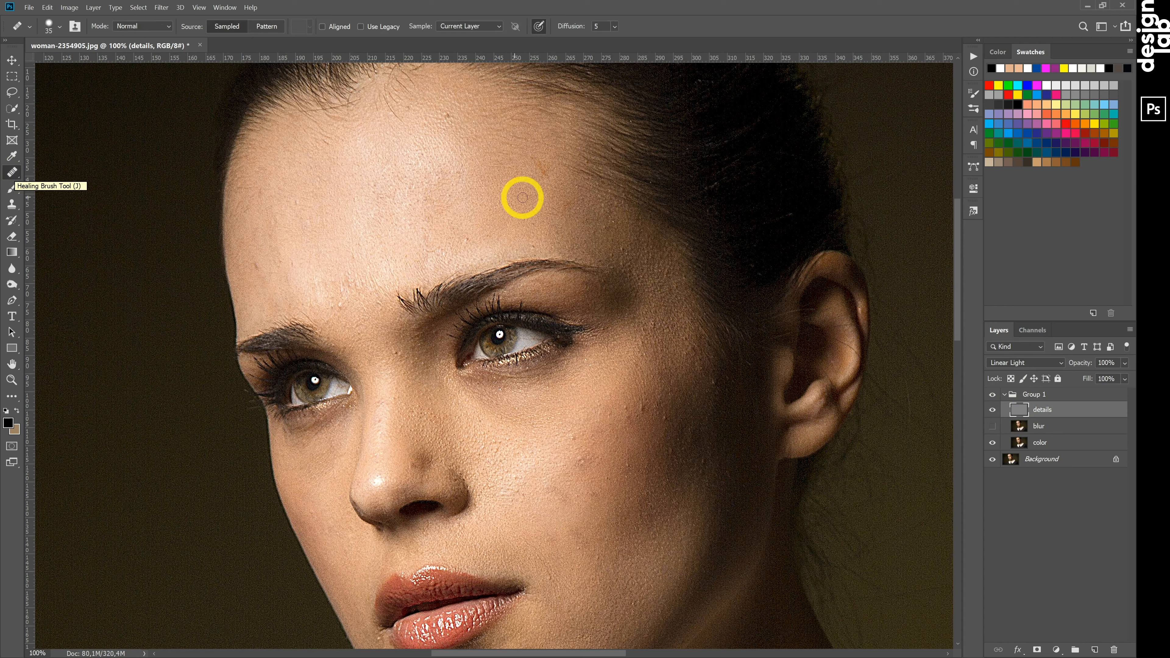
key("alt")
left_click(521, 171, "alt")
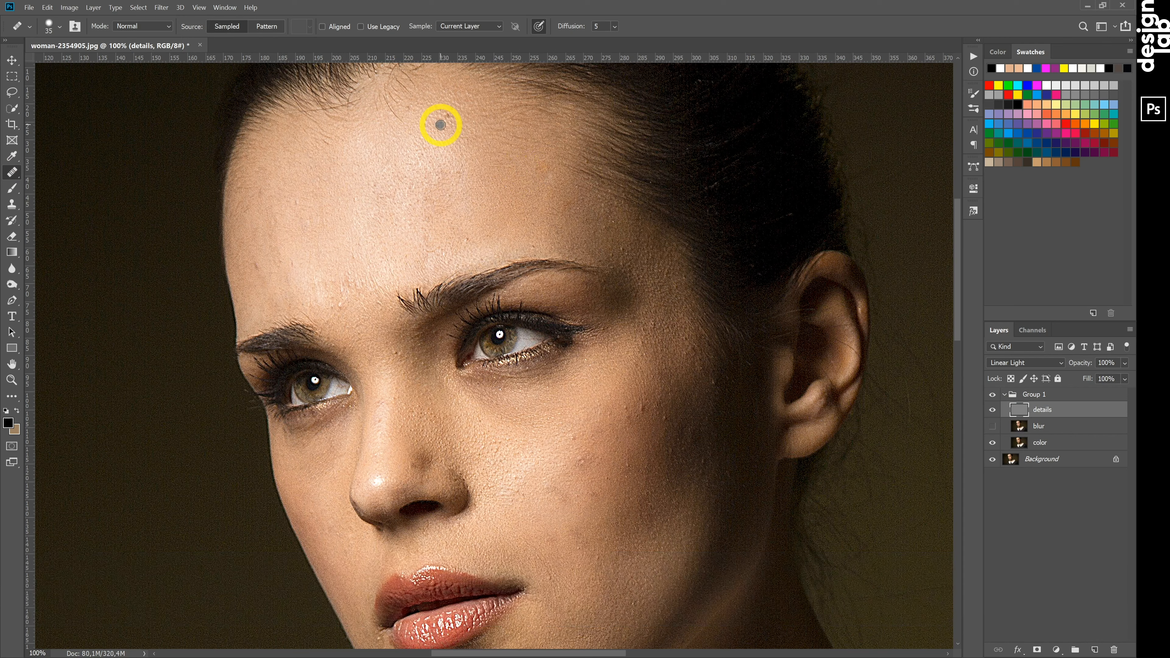
Heal the spots on the upper forehead and the blemishes above and between the eyebrows.
left_click(447, 116, "alt")
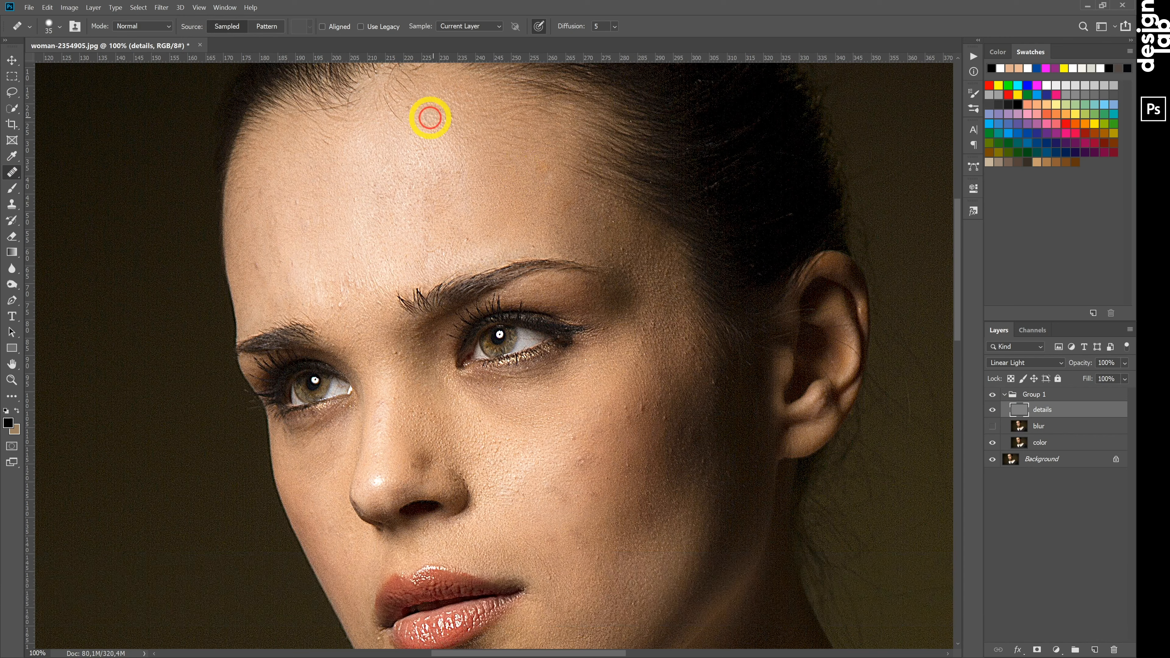
left_click(447, 146)
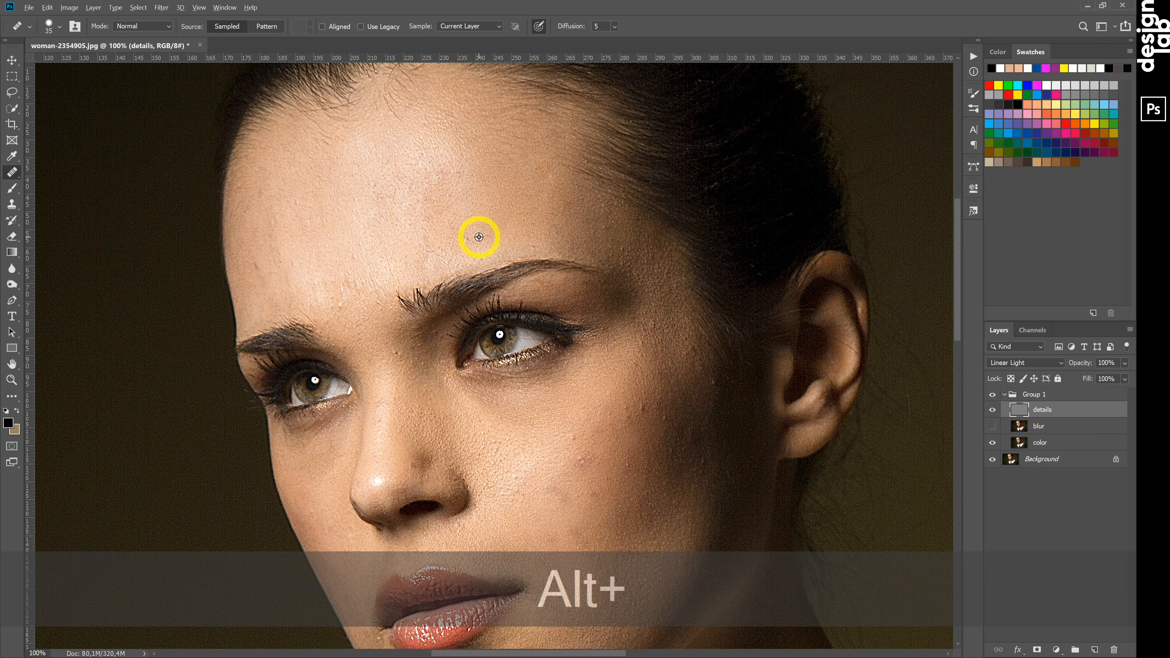
left_click_drag(450, 254, 439, 255)
left_click(439, 248)
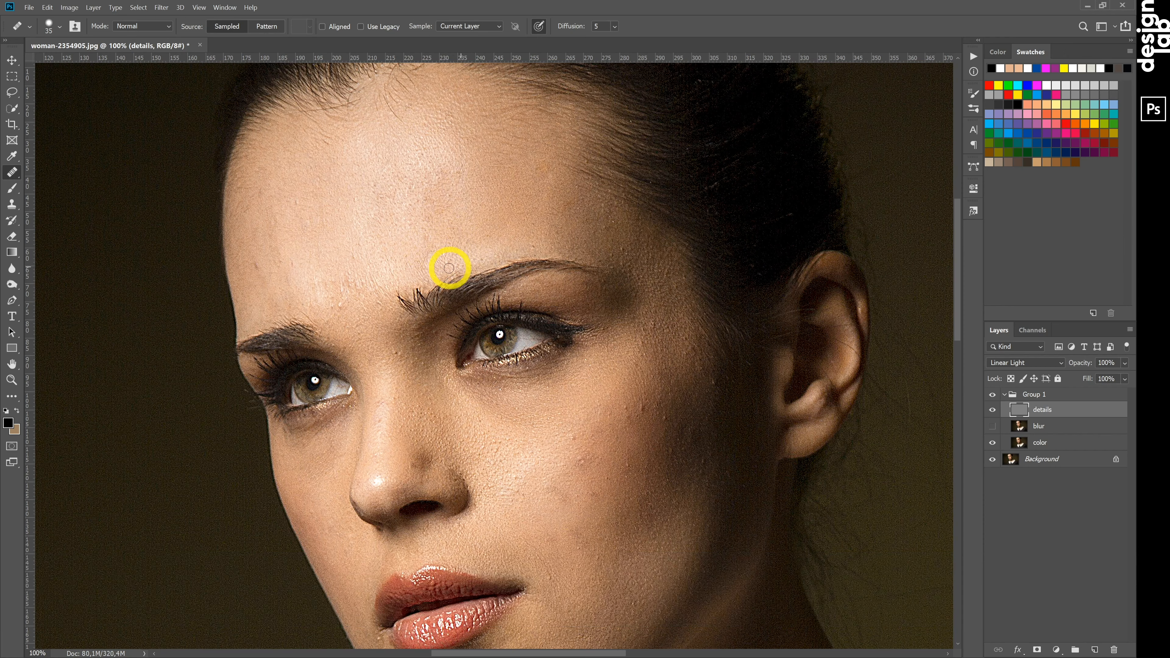
left_click(293, 262)
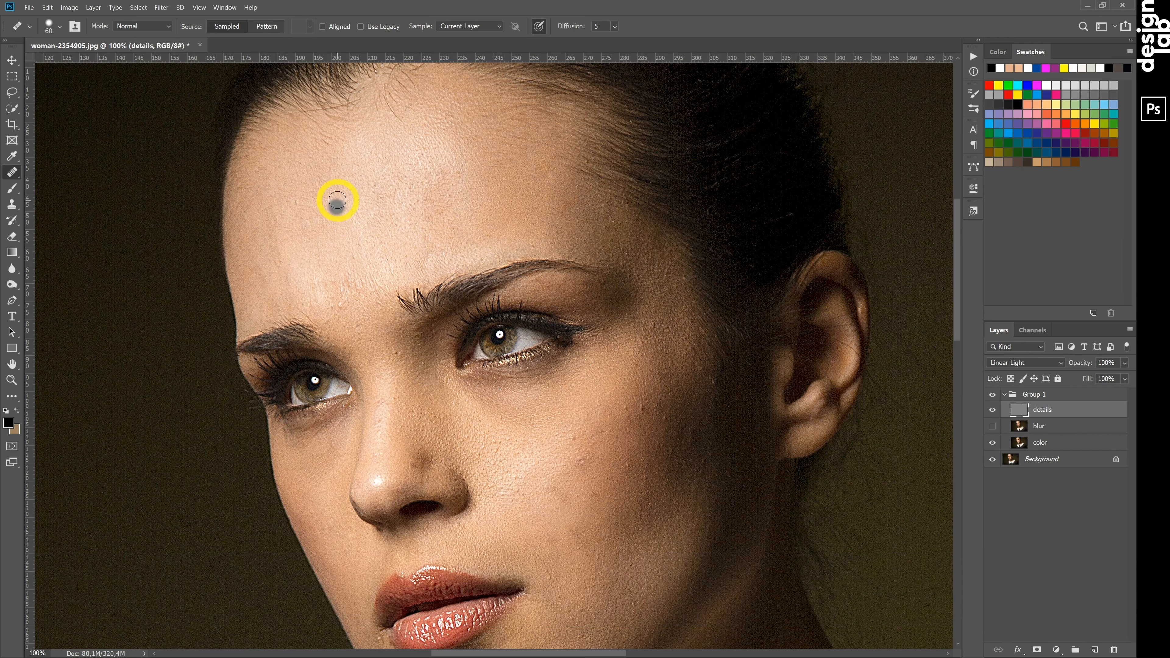
left_click(349, 276)
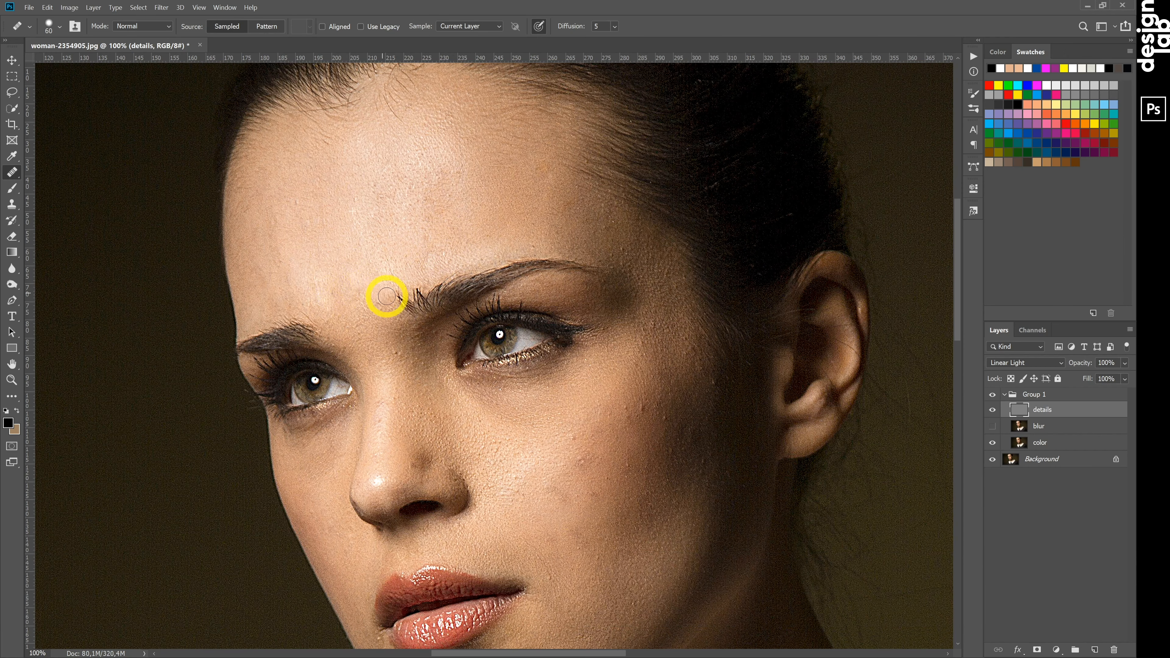
Heal the remaining forehead spots out to the temple with a 60 px healing brush.
left_click(463, 214)
left_click(296, 204)
left_click(478, 244)
left_click(463, 180)
left_click(606, 227, "alt")
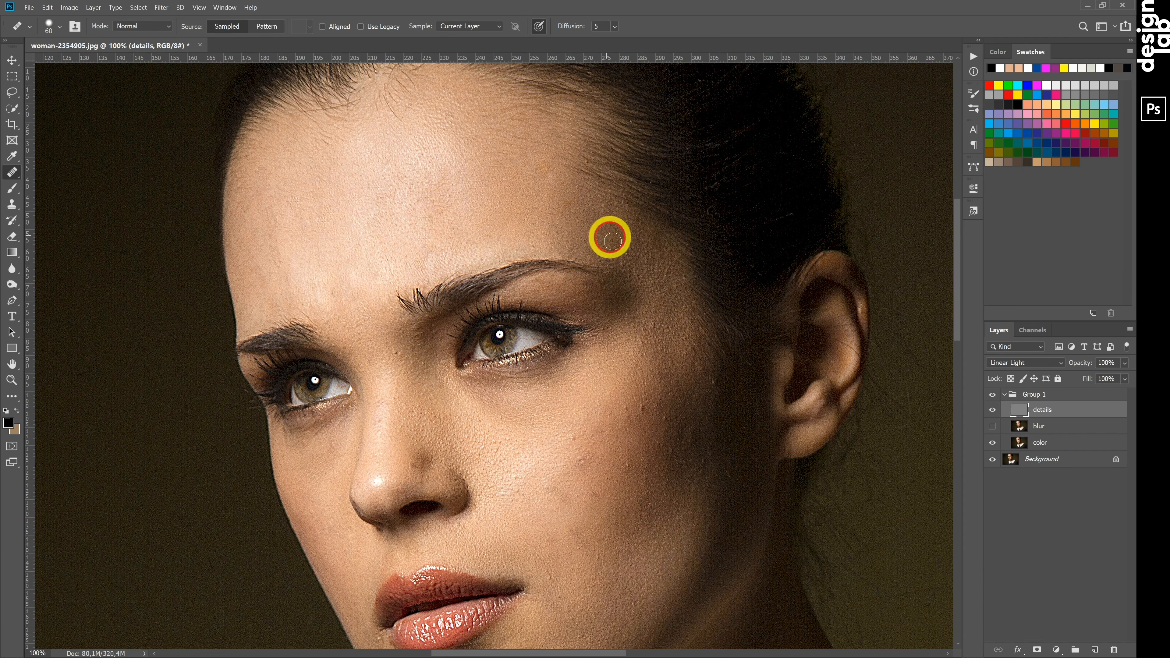
Reduce the healing brush to 50 px and remove the blemishes beside the ear and across the cheek.
key("bracketleft")
left_click(685, 357)
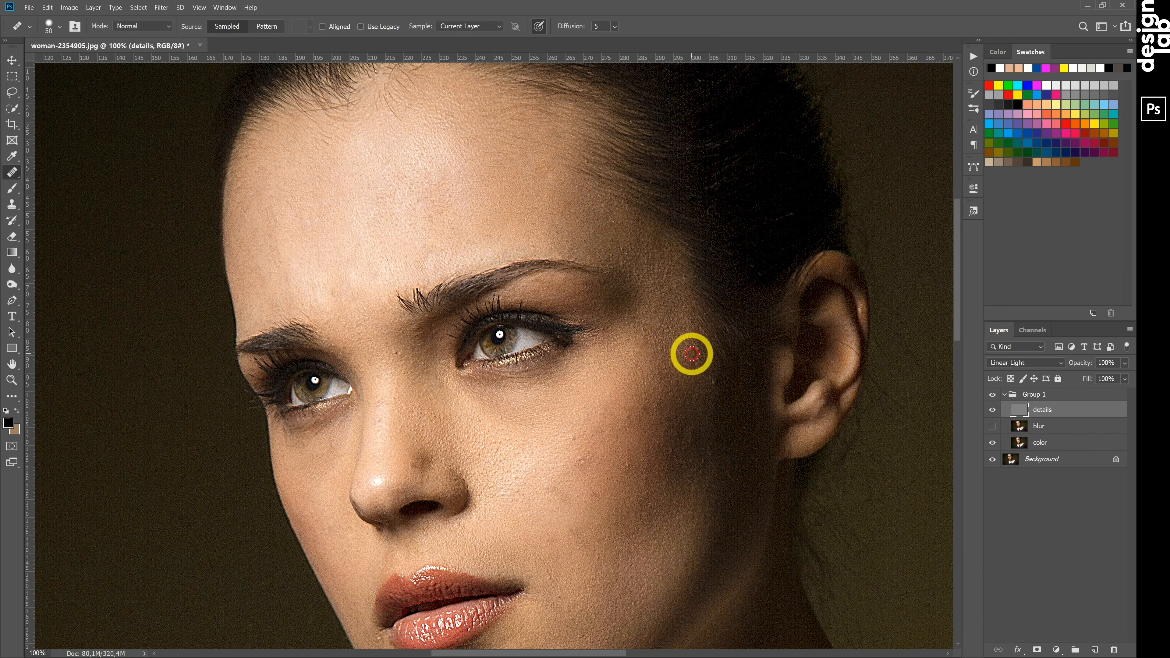
left_click(626, 449)
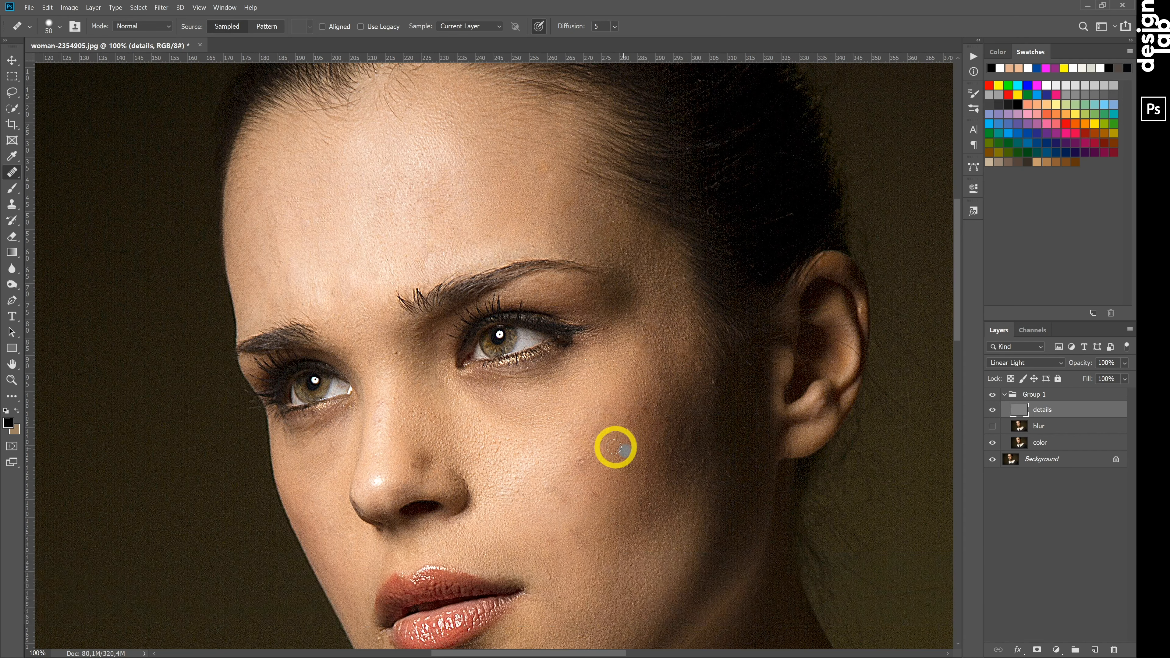
left_click(570, 433, "alt")
left_click(627, 473)
left_click(530, 481, "alt")
left_click(522, 478)
left_click(534, 455)
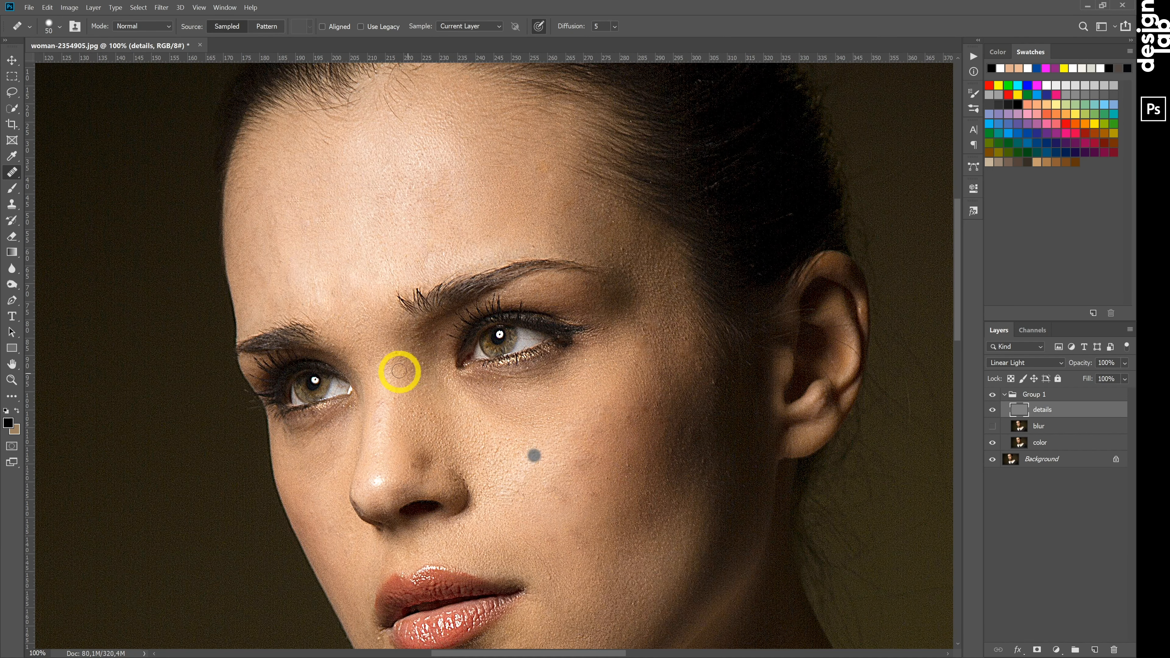
Heal the skin flaws along the nose and on the cheek beside the nostril.
left_click(381, 408, "alt")
left_click(435, 453)
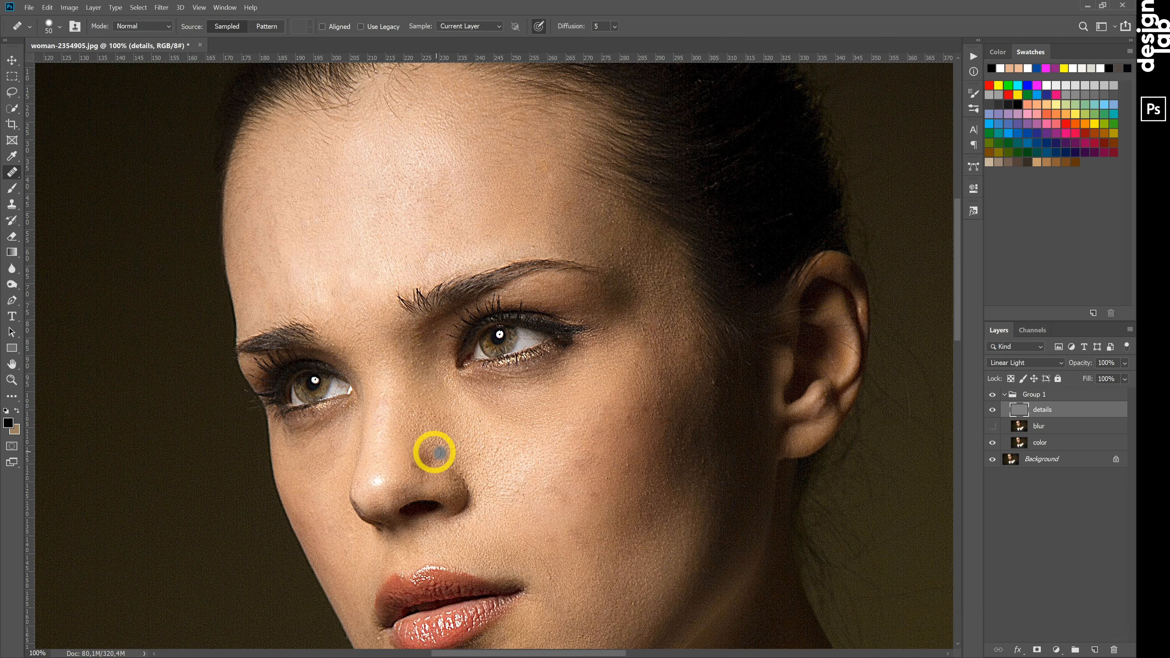
key("ctrl+equal")
left_click(392, 400)
left_click(487, 345)
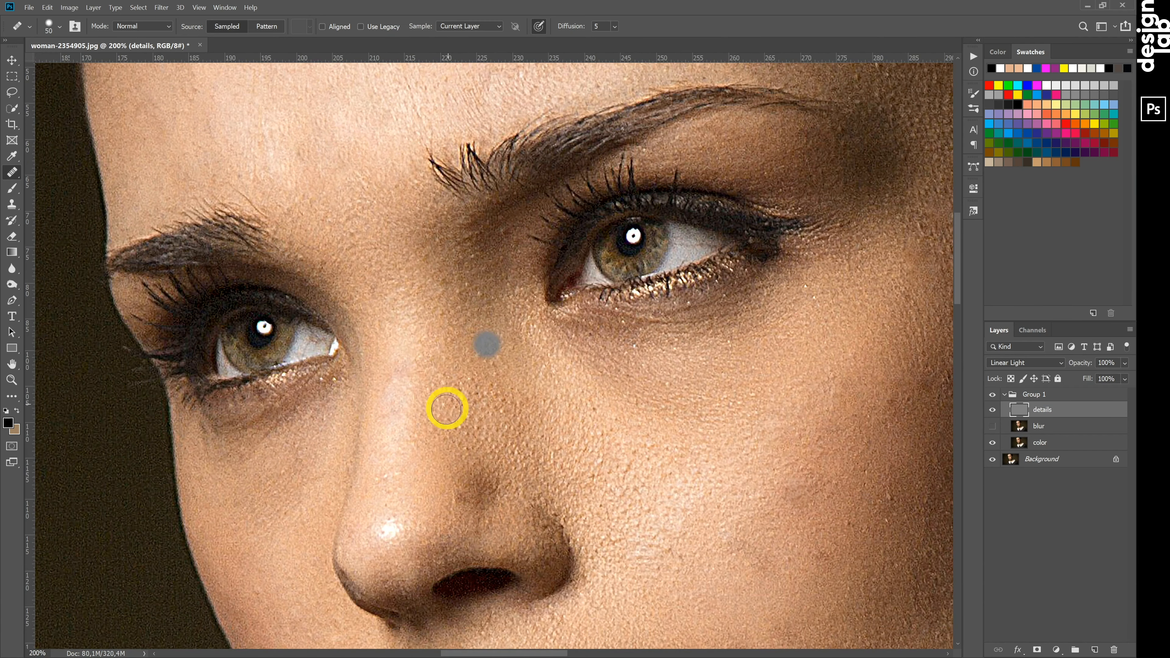
left_click(462, 445)
scroll(617, 345, "down", 5)
left_click(594, 315)
left_click(564, 332, "alt")
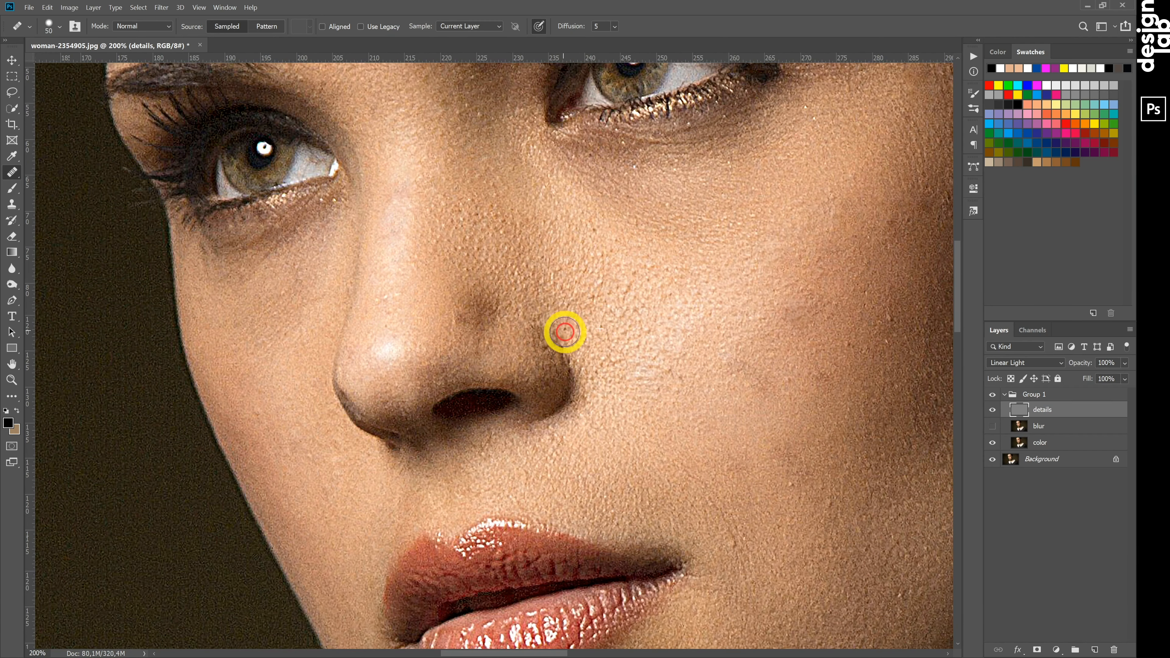
Reduce the healing brush to 40 px and heal the small flaws around the nostril and below the nose.
key("bracketleft")
left_click(596, 348)
left_click(531, 364)
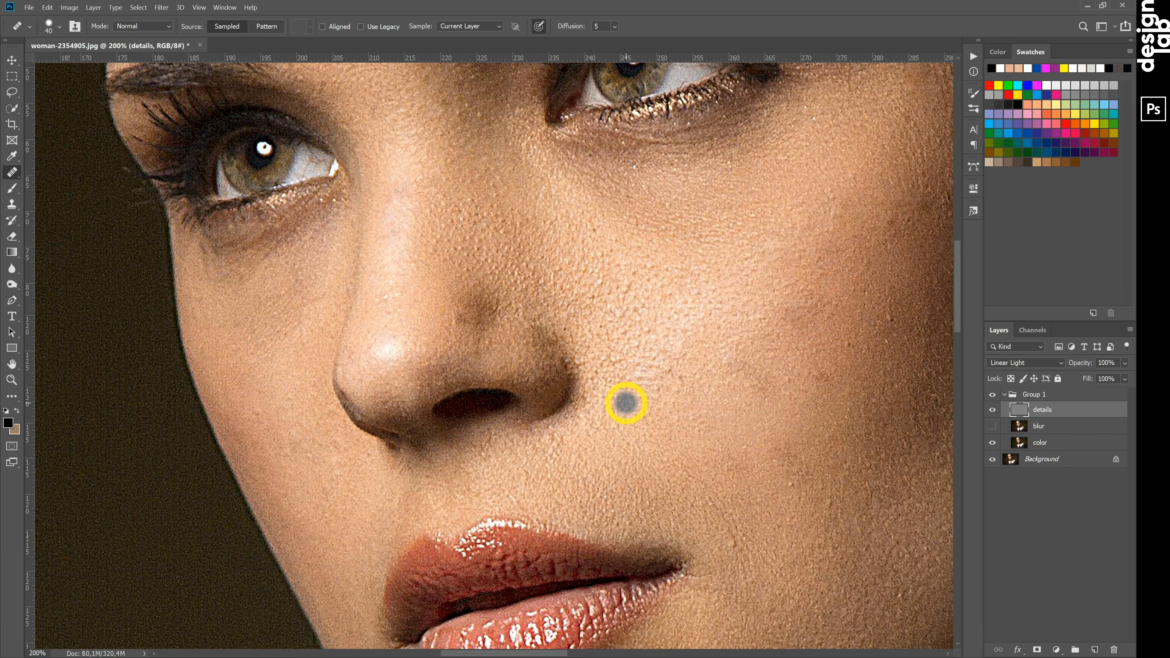
scroll(626, 404, "down", 1)
left_click(419, 243, "alt")
left_click(382, 256)
Heal the small blemishes across the lower cheek and jaw area.
scroll(478, 345, "down", 1)
scroll(471, 344, "right", 1)
scroll(470, 344, "down", 2)
left_click(677, 354, "alt")
left_click(713, 314)
left_click(645, 335, "alt")
left_click(769, 393)
scroll(771, 389, "down", 1)
left_click(809, 380, "alt")
left_click(789, 316)
scroll(766, 429, "up", 1)
Heal the remaining spots beside the mouth, on the outer cheek and under the eye.
left_click(319, 496)
scroll(677, 368, "up", 2)
scroll(677, 368, "right", 3)
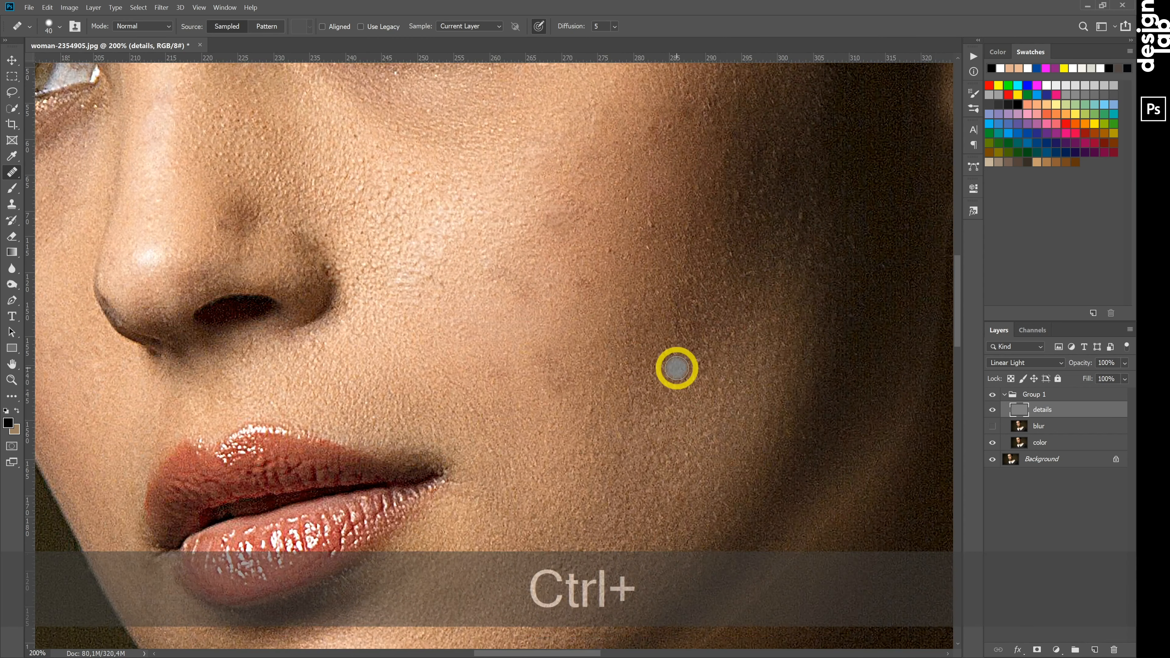
scroll(677, 368, "up", 2)
left_click(788, 238)
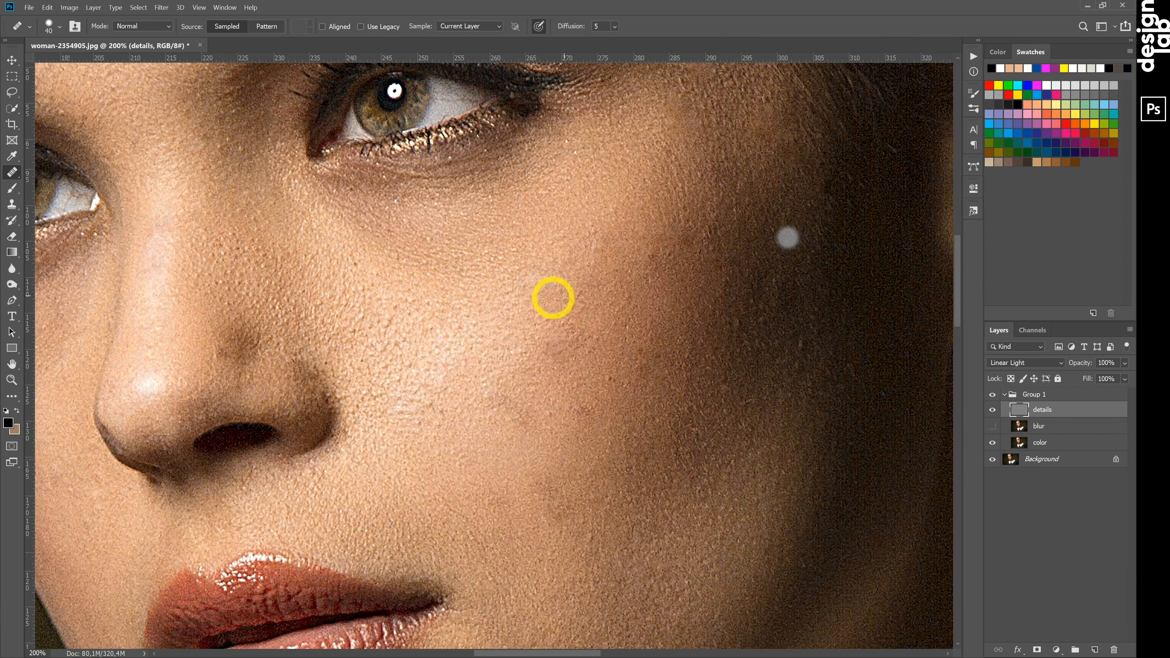
scroll(470, 323, "up", 2)
left_click(469, 356)
left_click(217, 460)
Heal the flaws around the eye, above the outer eyebrow and on the temple.
scroll(217, 460, "up", 2)
left_click(424, 491)
left_click(738, 323, "alt")
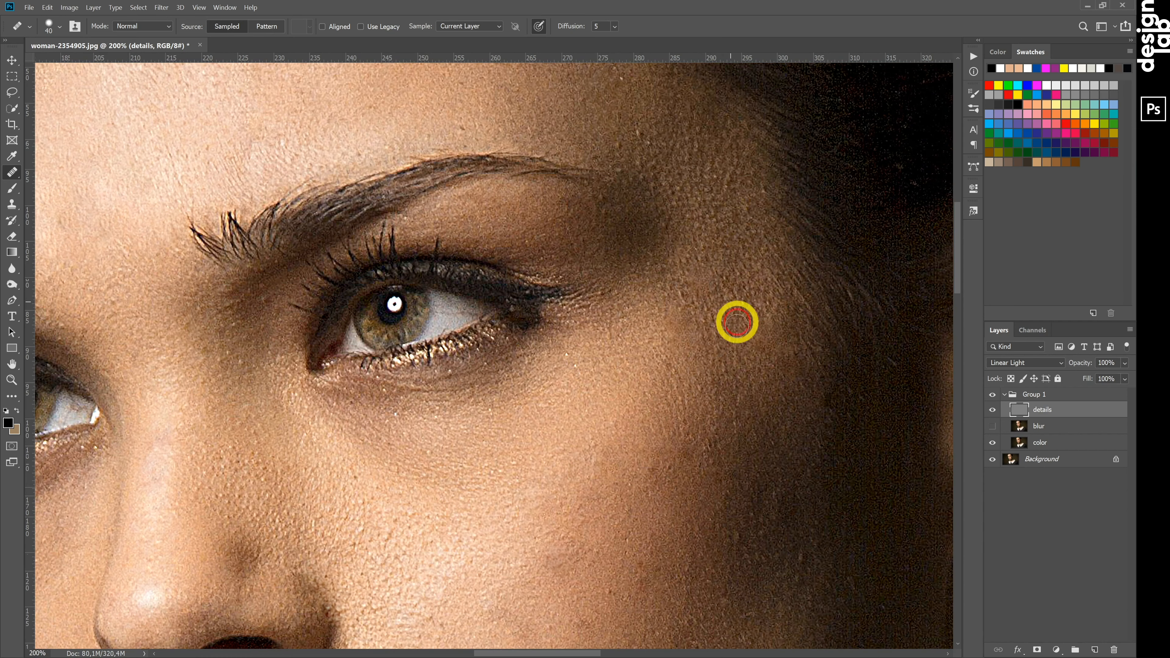
left_click(643, 104, "alt")
left_click(681, 267)
scroll(682, 266, "down", 1)
left_click(264, 236, "alt")
left_click(264, 235)
scroll(339, 363, "down", 1)
scroll(338, 363, "left", 1)
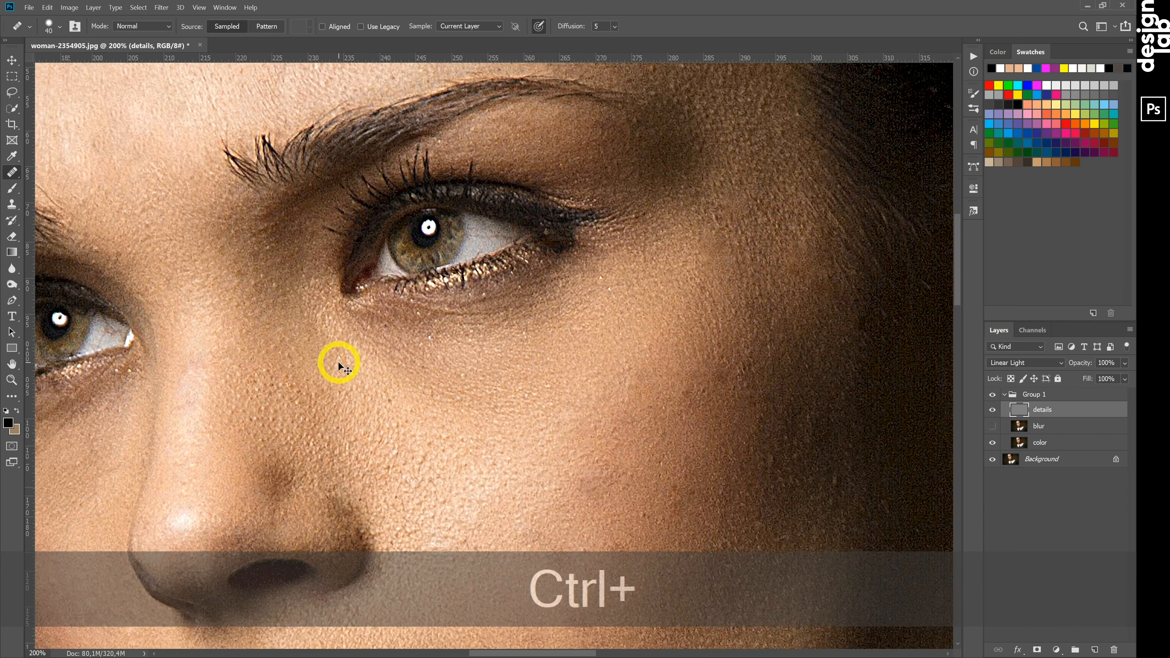
Make the blur layer visible and hide its effect with a black layer mask.
key("ctrl+0")
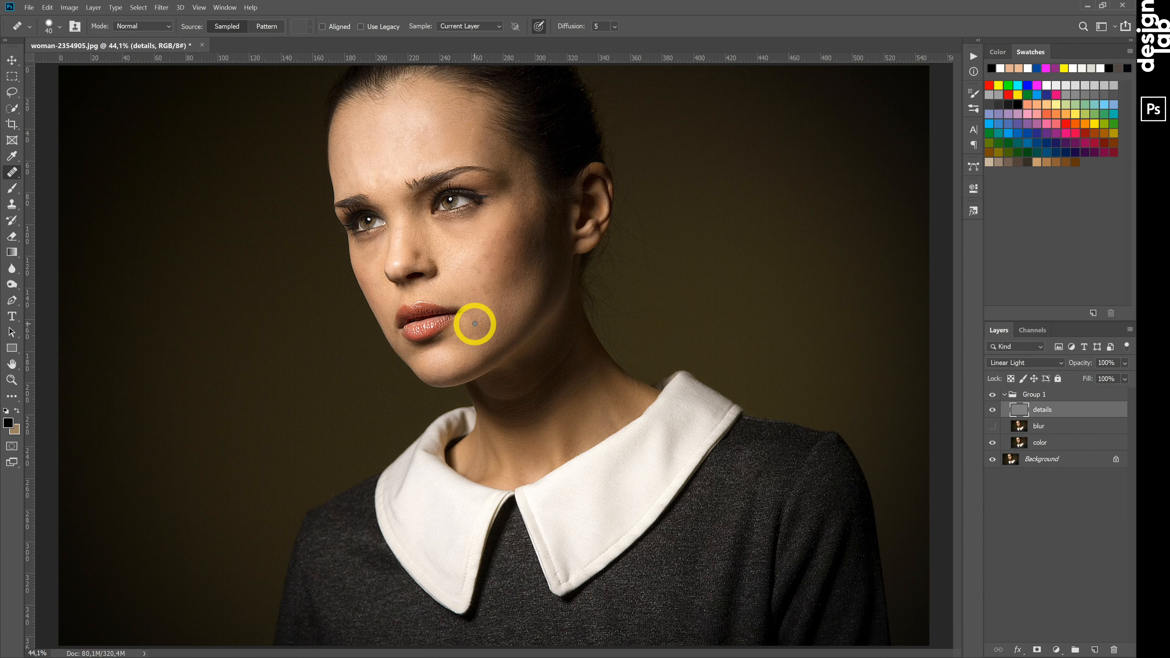
left_click(995, 431)
key("h")
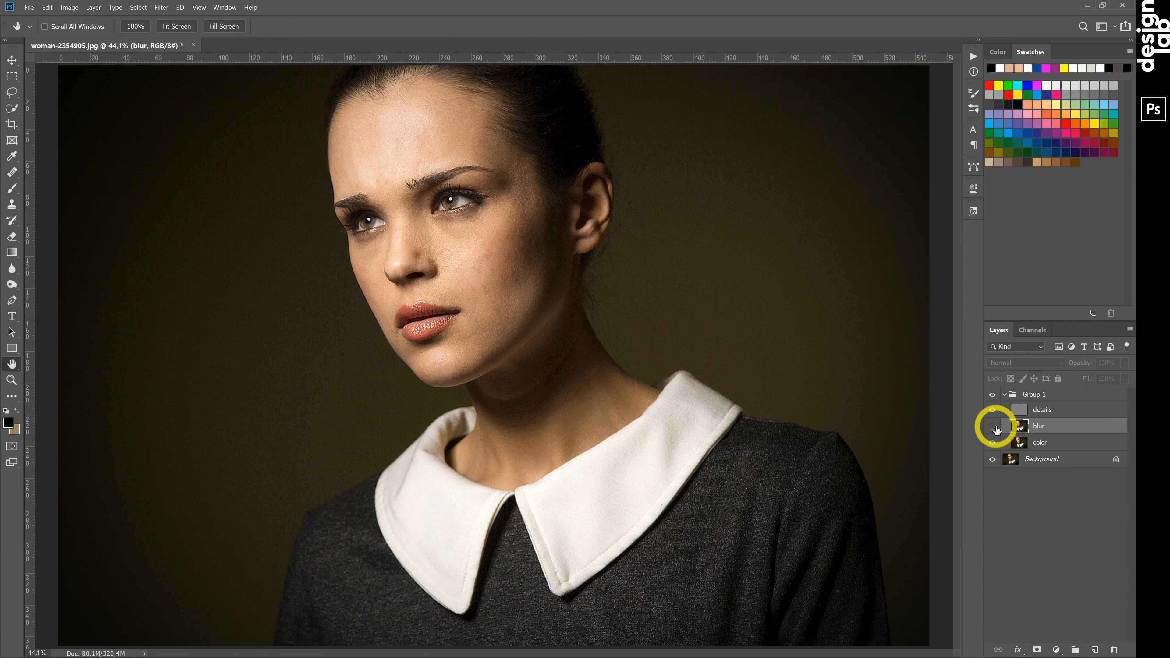
left_click(993, 426)
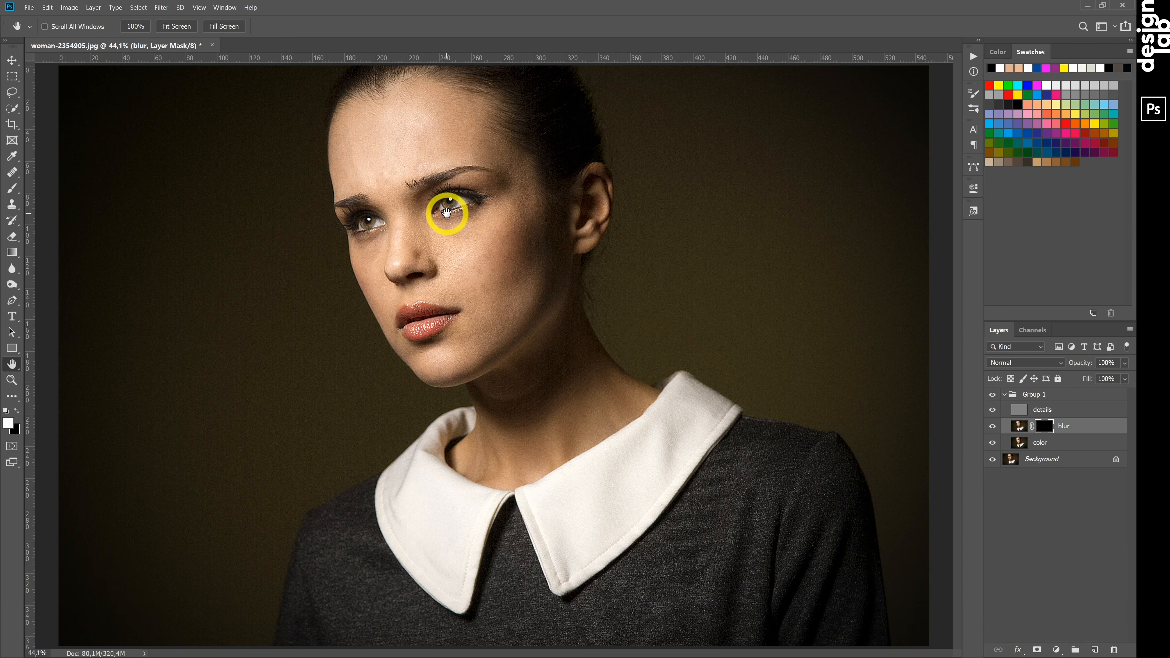
Set up the Brush tool with a 200 px Soft Round tip at 50% opacity for the blur layer's mask.
key("ctrl+equal")
key("ctrl+equal")
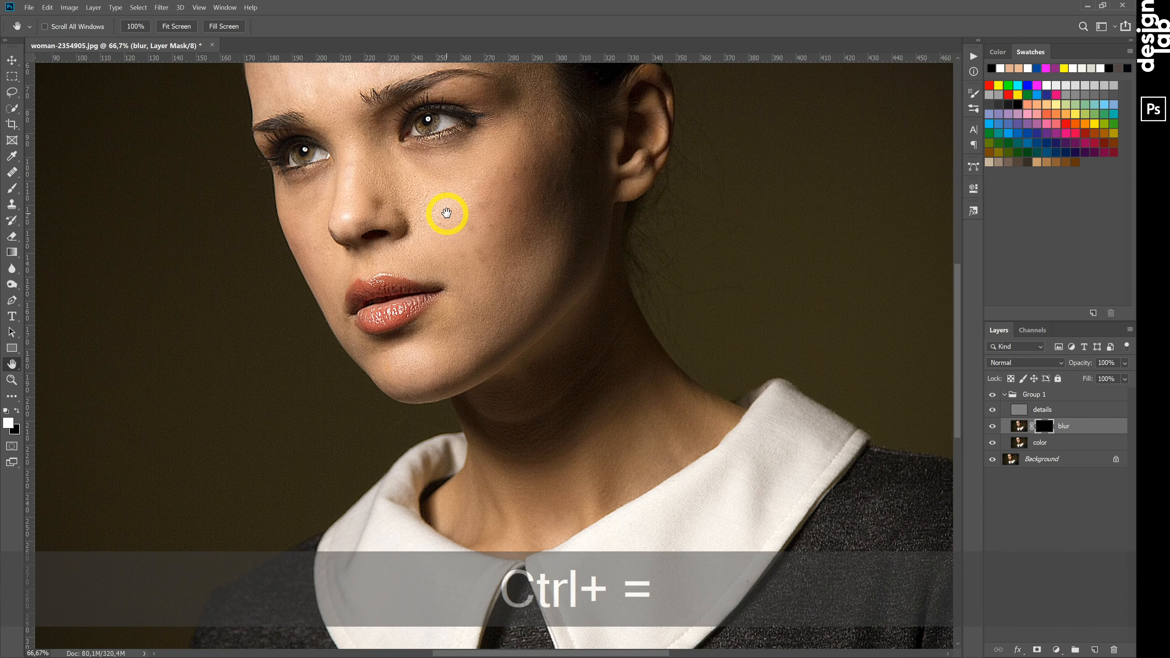
mouse_move(438, 202)
left_mouse_down()
mouse_move(434, 189)
mouse_move(504, 324)
mouse_move(516, 377)
mouse_move(512, 366)
left_mouse_up()
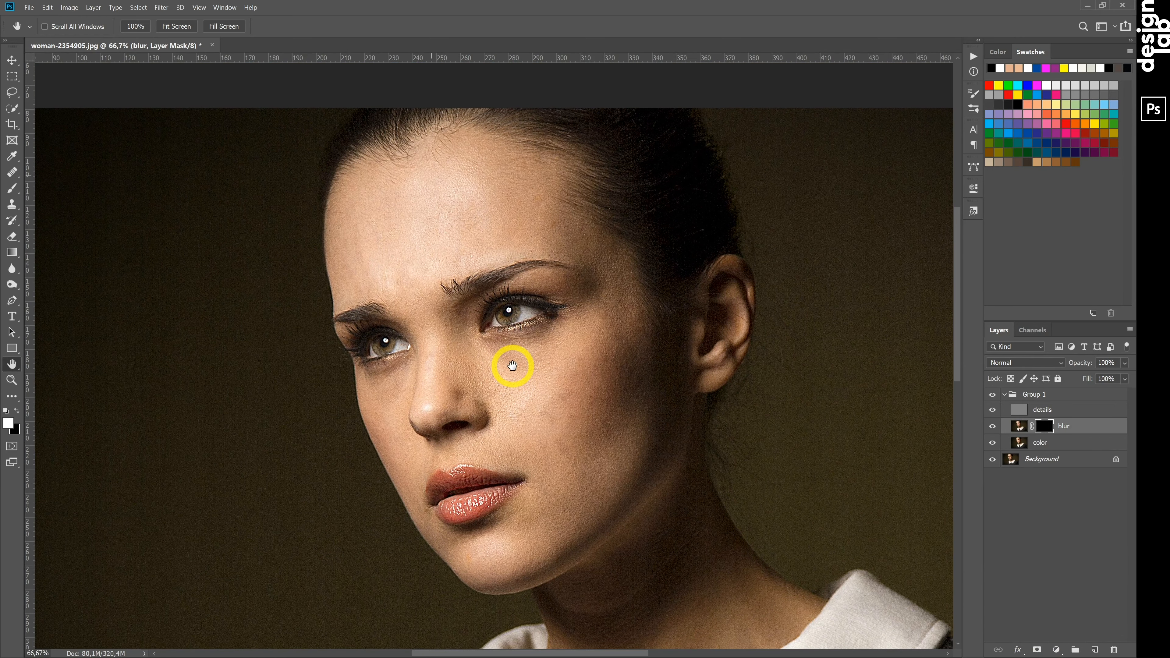
left_click(13, 189)
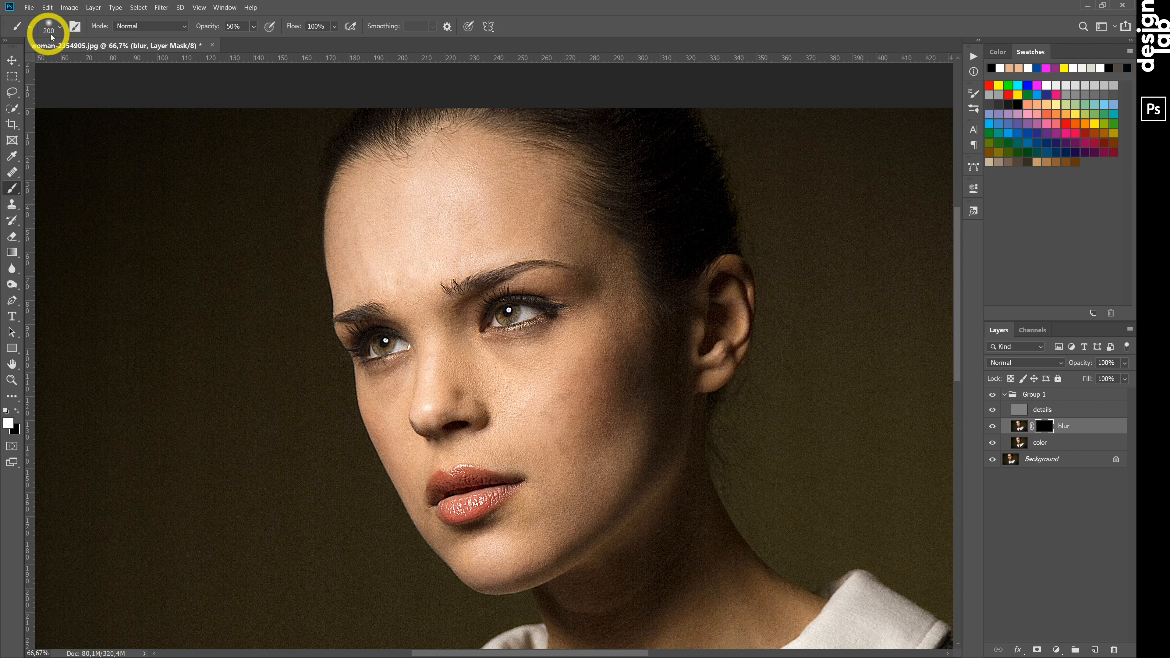
left_click(60, 31)
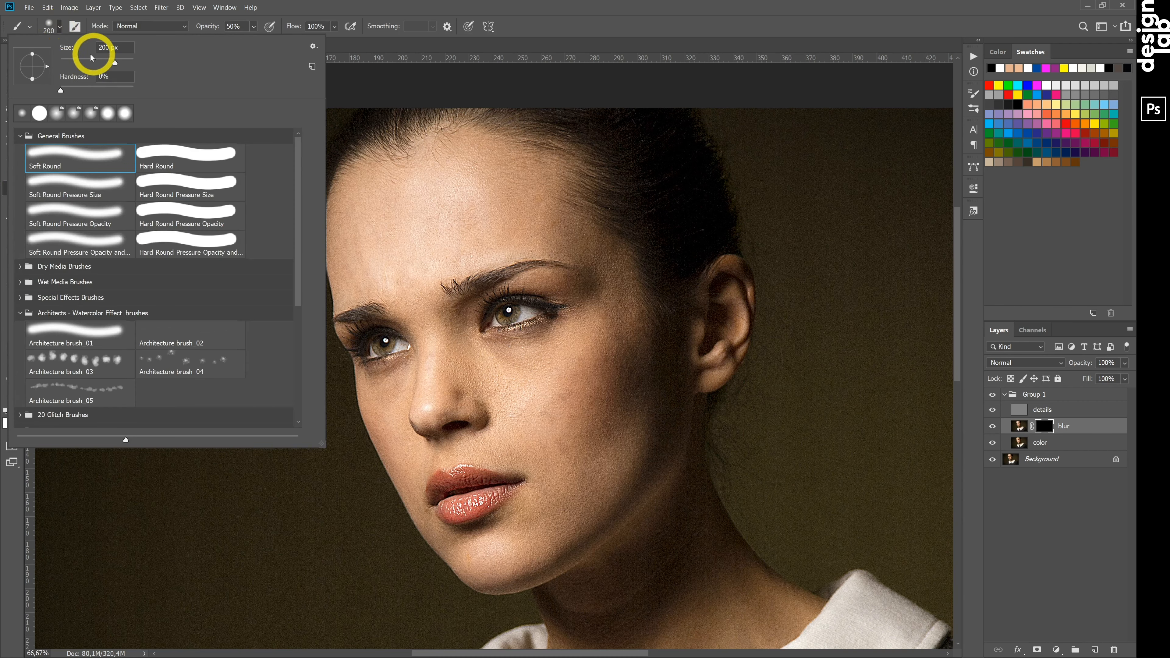
left_click(253, 28)
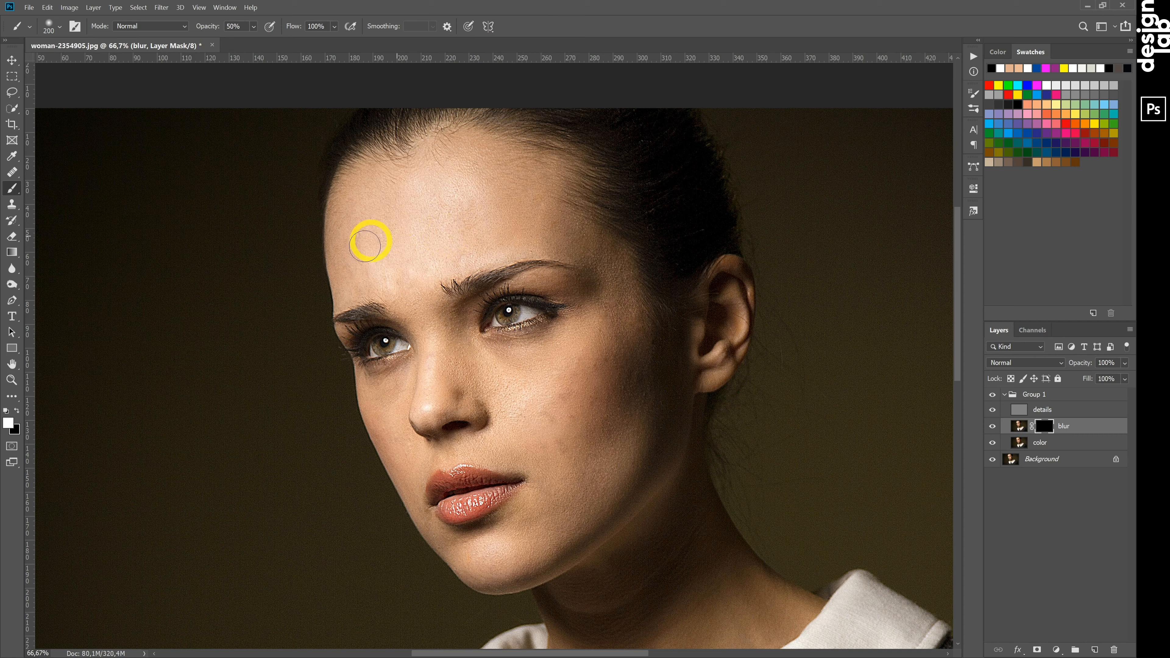
Paint white on the blur layer's mask over the forehead, temple, cheek and nose to smooth the skin.
mouse_move(478, 224)
left_mouse_down()
mouse_move(532, 218)
mouse_move(514, 173)
mouse_move(460, 173)
left_mouse_up()
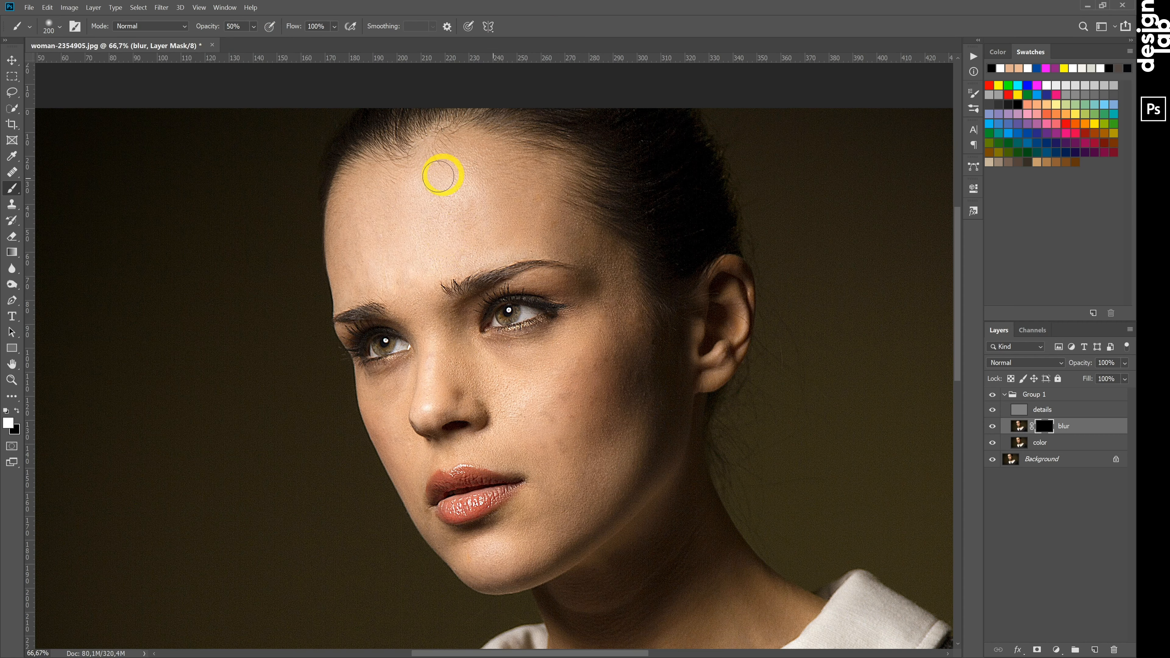
mouse_move(378, 195)
left_mouse_down()
mouse_move(356, 211)
mouse_move(356, 268)
left_mouse_up()
mouse_move(590, 249)
left_mouse_down()
mouse_move(621, 285)
mouse_move(596, 403)
mouse_move(585, 359)
mouse_move(565, 430)
mouse_move(608, 410)
mouse_move(619, 446)
mouse_move(519, 541)
mouse_move(488, 557)
mouse_move(465, 551)
mouse_move(509, 569)
mouse_move(613, 465)
mouse_move(635, 349)
mouse_move(566, 365)
mouse_move(572, 416)
mouse_move(627, 427)
mouse_move(519, 385)
left_mouse_up()
mouse_move(433, 379)
left_mouse_down()
mouse_move(428, 402)
mouse_move(480, 377)
mouse_move(388, 396)
mouse_move(448, 348)
mouse_move(449, 328)
mouse_move(414, 304)
mouse_move(616, 305)
mouse_move(556, 355)
mouse_move(557, 341)
mouse_move(508, 368)
mouse_move(589, 422)
mouse_move(624, 318)
mouse_move(578, 490)
mouse_move(565, 460)
mouse_move(642, 434)
mouse_move(637, 414)
mouse_move(526, 436)
left_mouse_up()
Reduce the brush to 100 px and paint the blur mask over the skin below the eye.
key("ctrl+equal")
key("ctrl+equal")
scroll(561, 417, "down", 3)
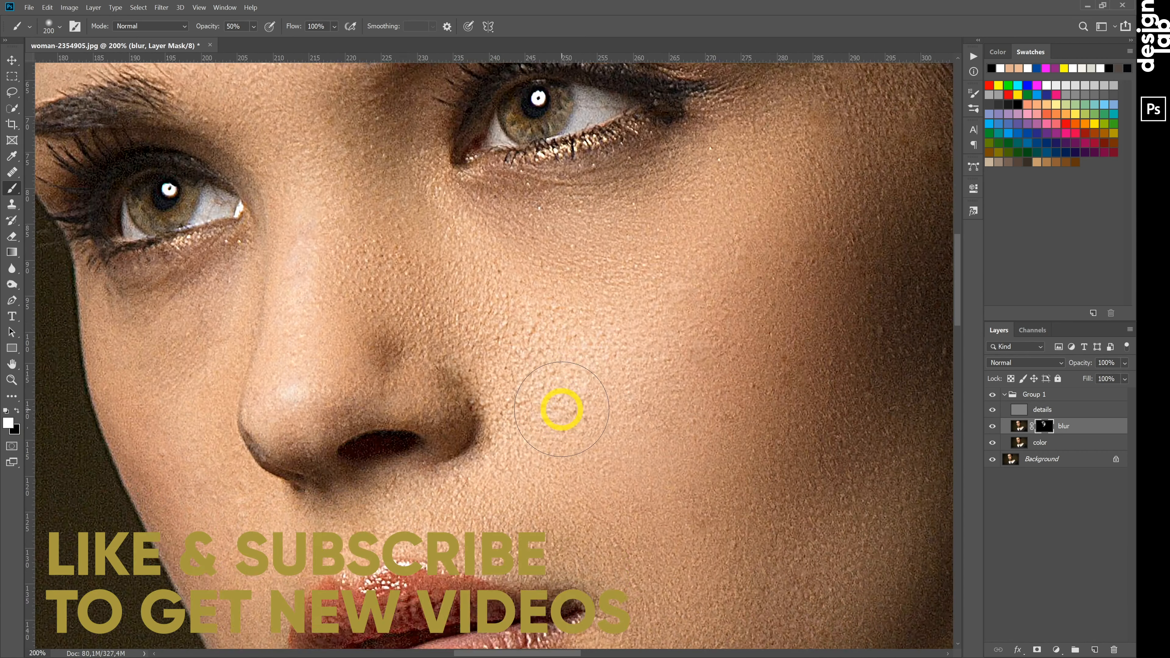
key("bracketleft")
key("bracketleft")
key("bracketleft")
key("bracketleft")
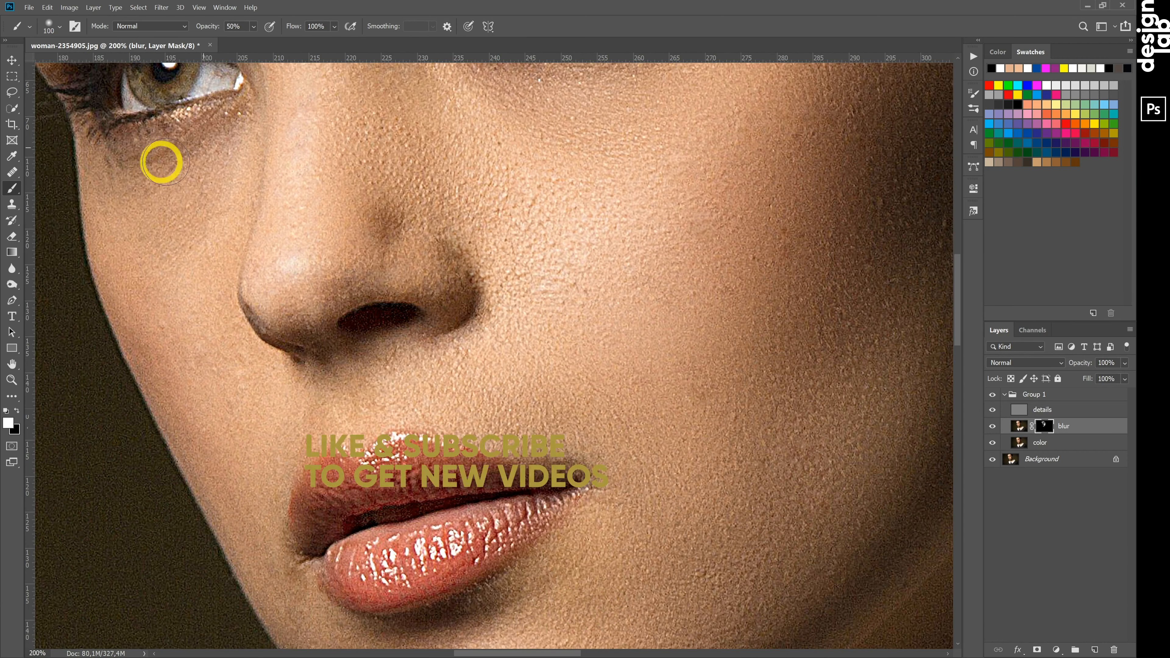
scroll(258, 367, "down", 3)
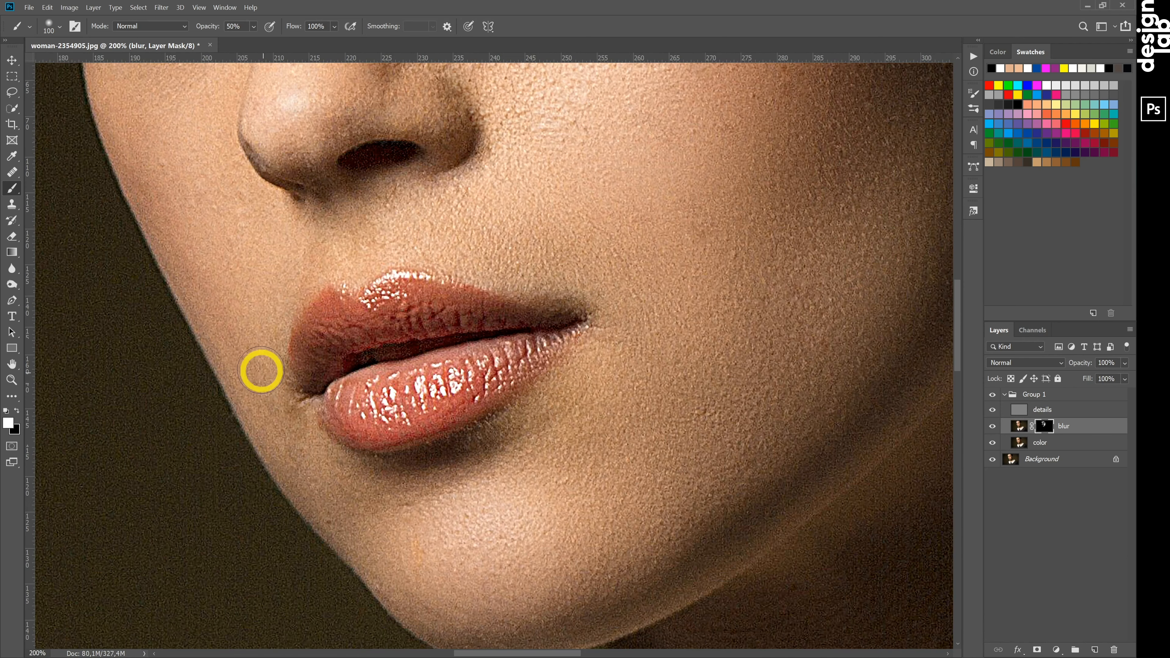
Reduce the brush to 50 px and paint the blur mask beside the nostril and over the side and tip of the nose.
key("bracketleft")
key("bracketleft")
key("bracketleft")
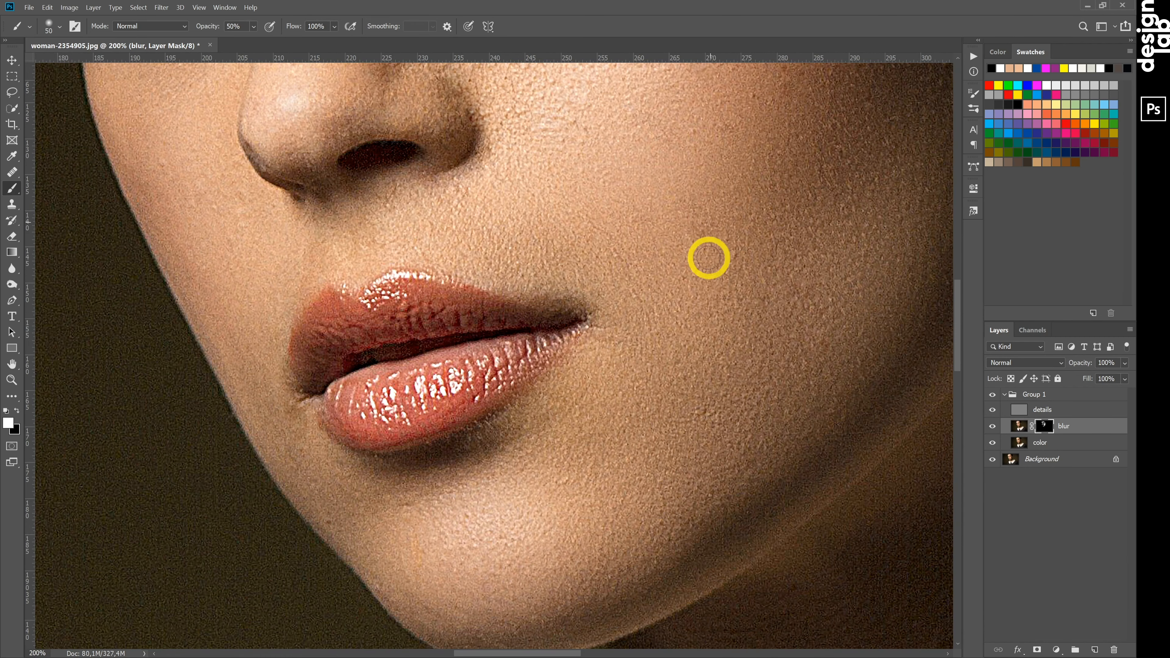
scroll(594, 216, "up", 3)
left_click_drag(478, 282, 481, 295)
left_click_drag(400, 201, 407, 215)
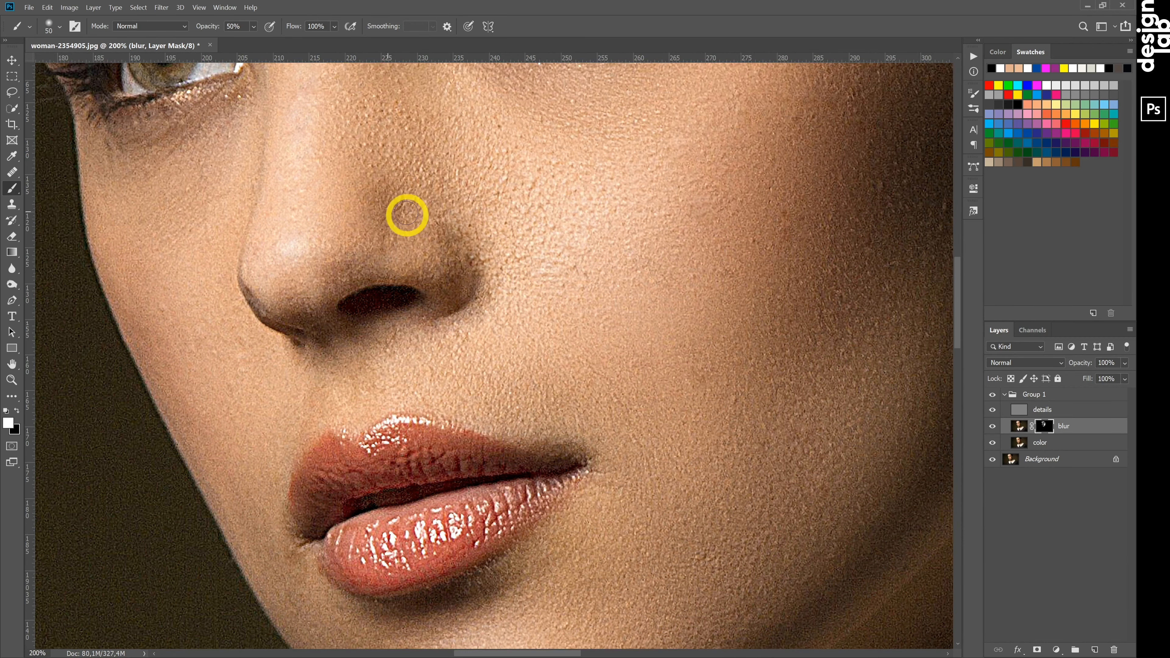
left_click_drag(299, 300, 297, 262)
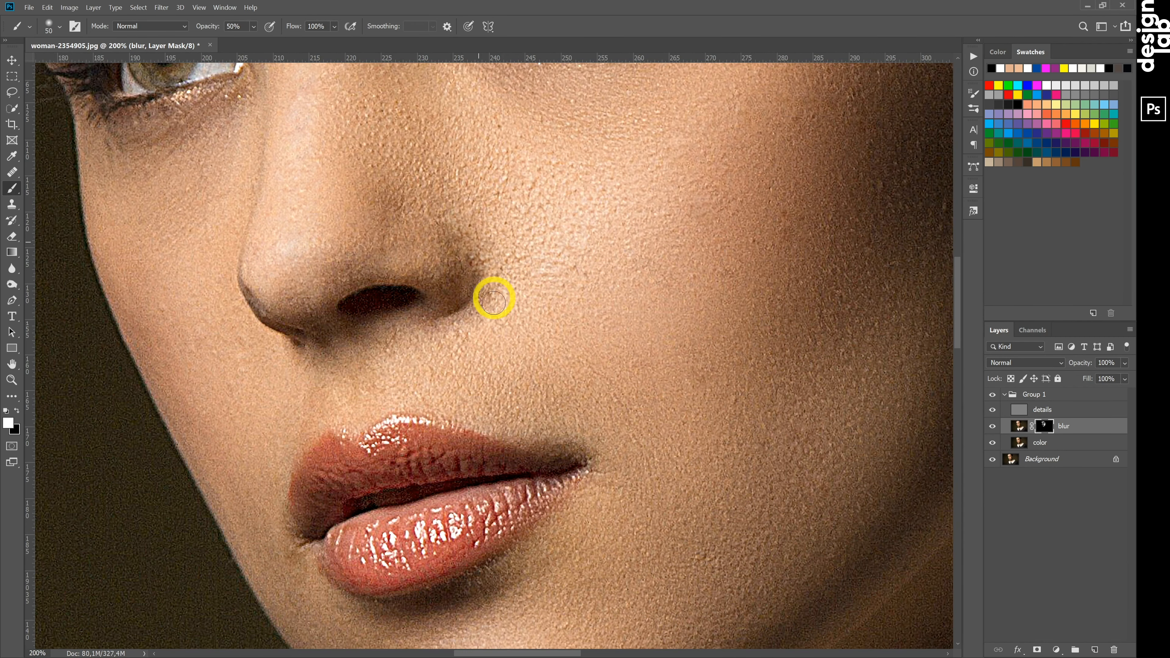
Add a new empty layer between the blur and details layers in Group 1.
key("ctrl+0")
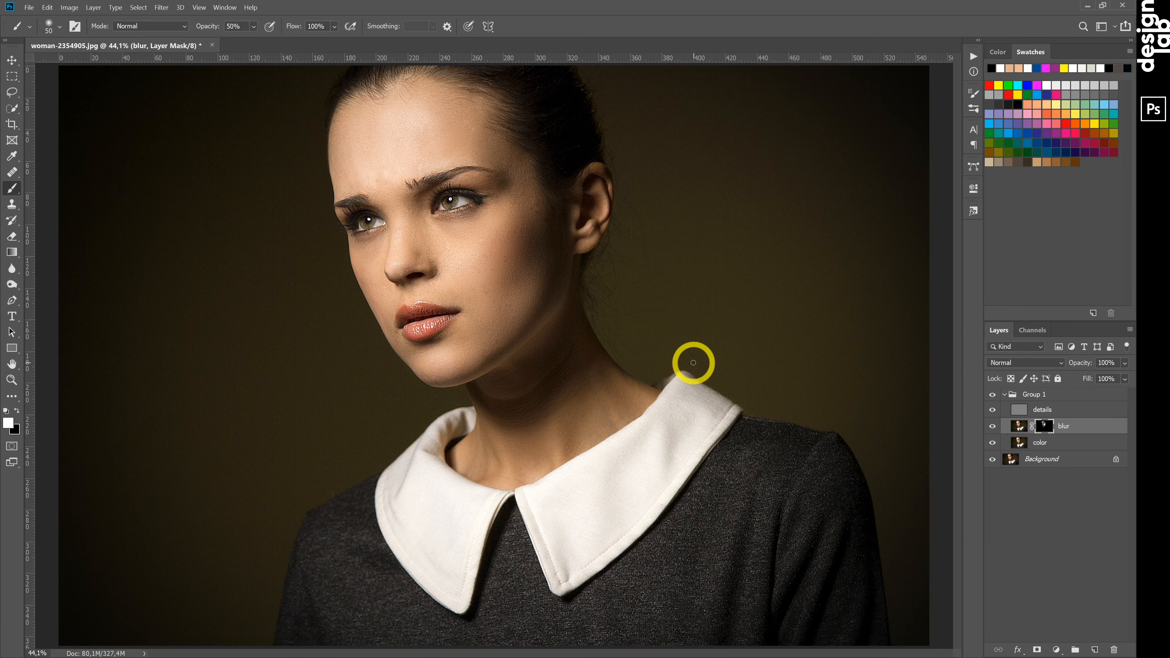
key("h")
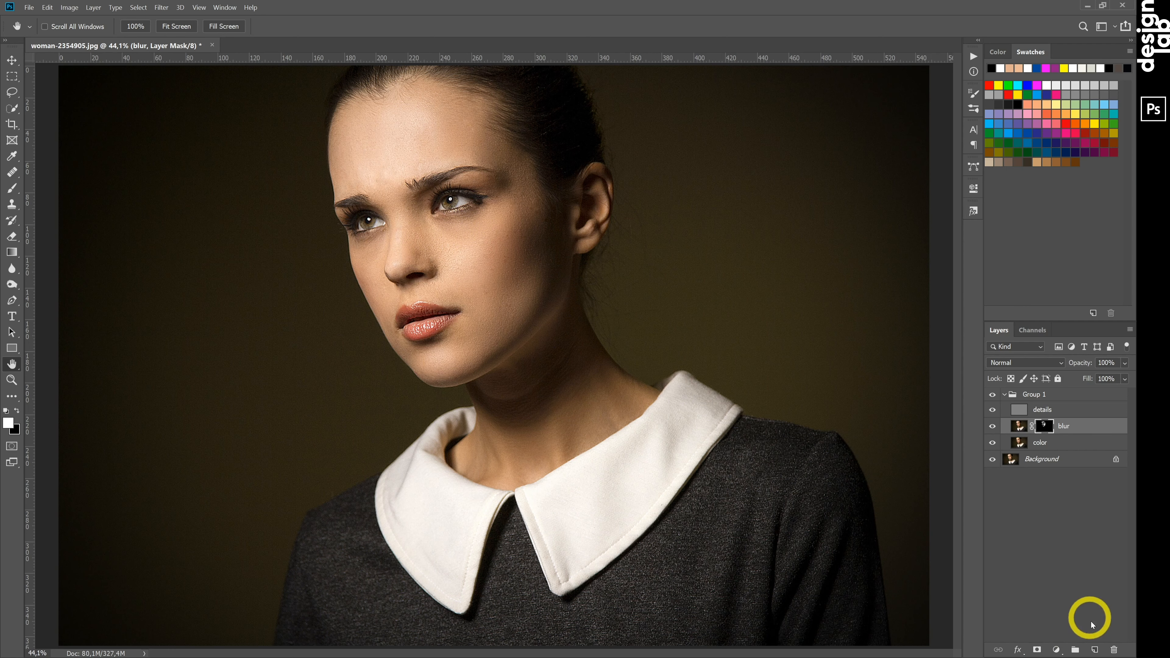
left_click(1094, 650)
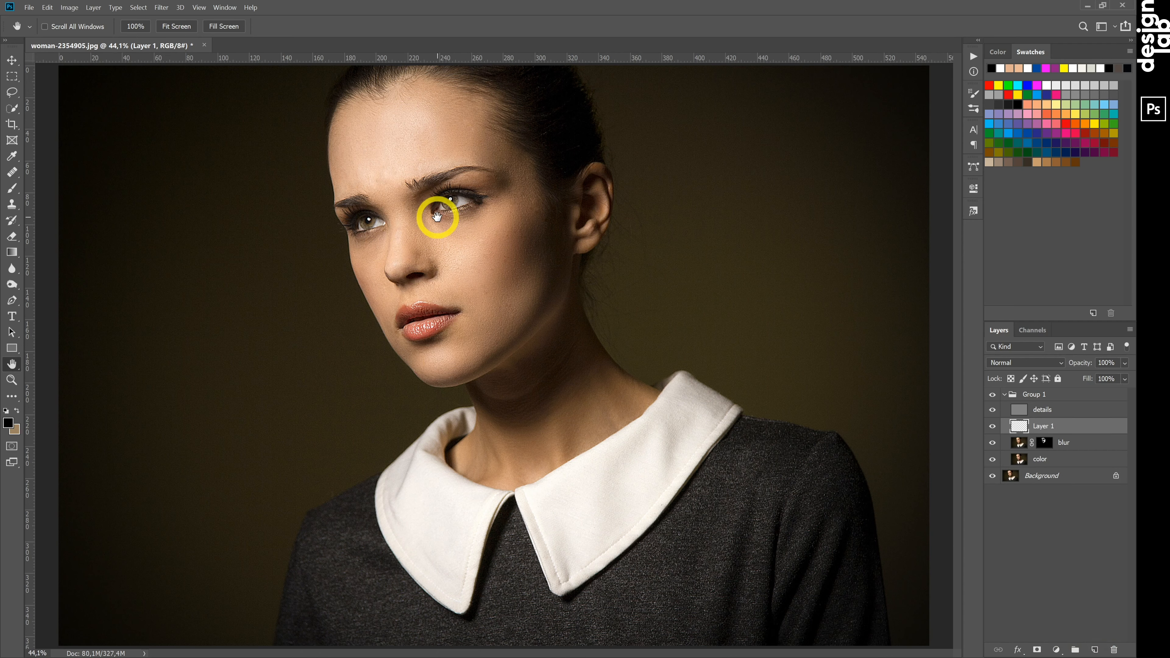
Sample the light skin tone beneath the inner corner of the nearer eye with the Eyedropper as the foreground colour.
key("ctrl+equal")
key("ctrl+equal")
key("ctrl+equal")
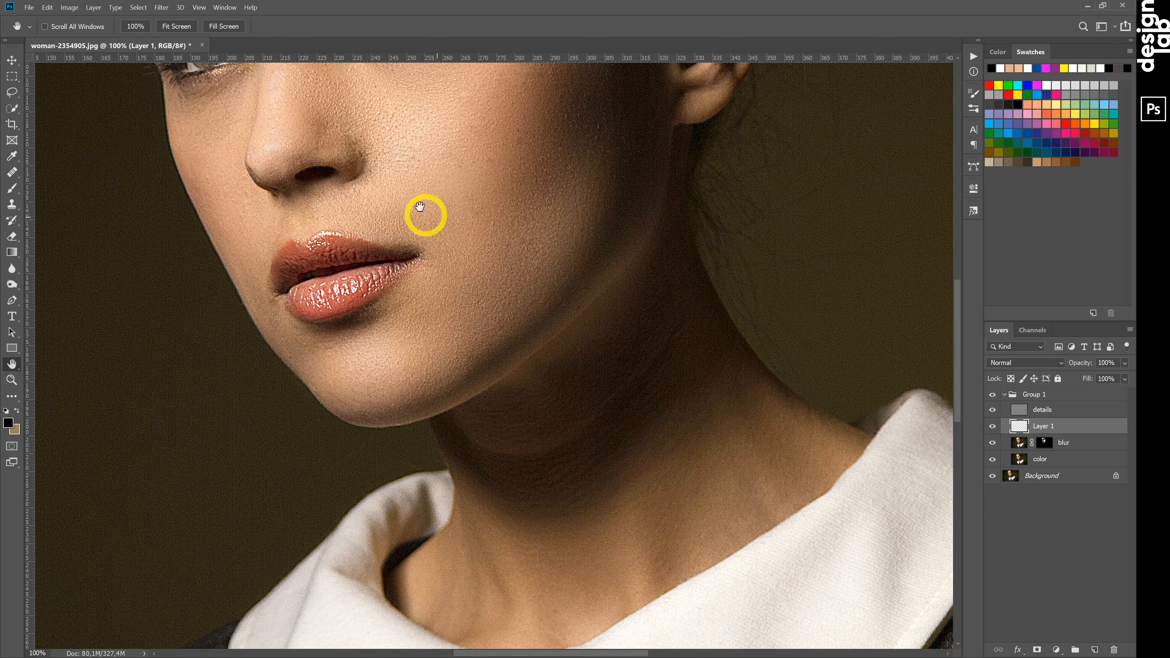
left_click_drag(379, 147, 484, 422)
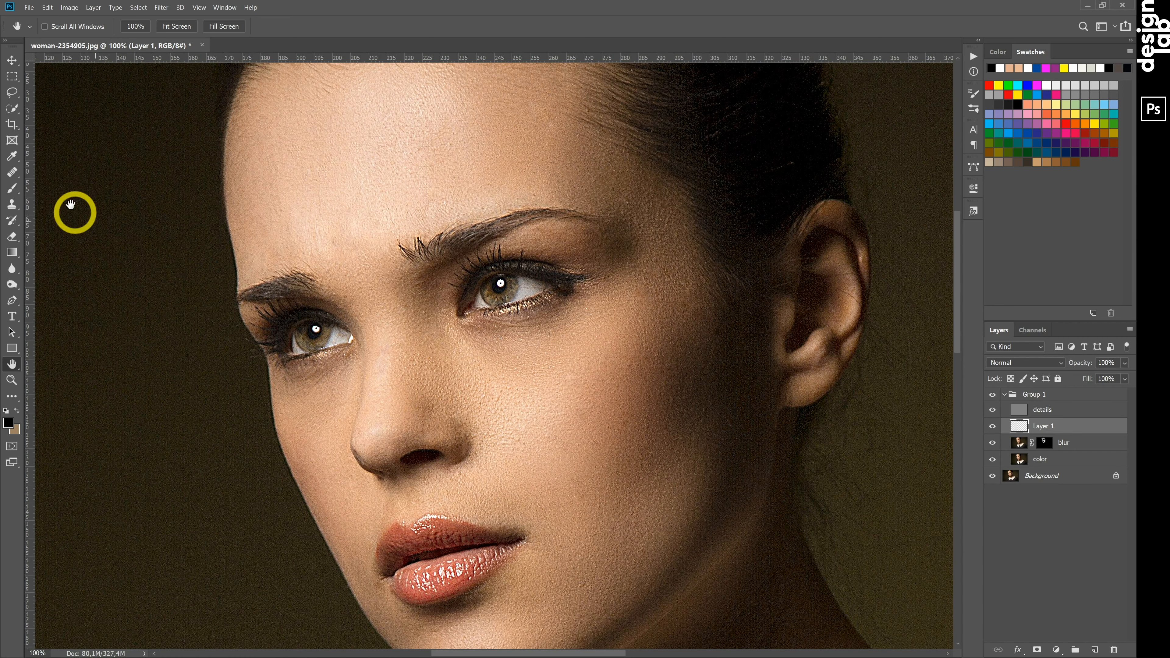
left_click(12, 157)
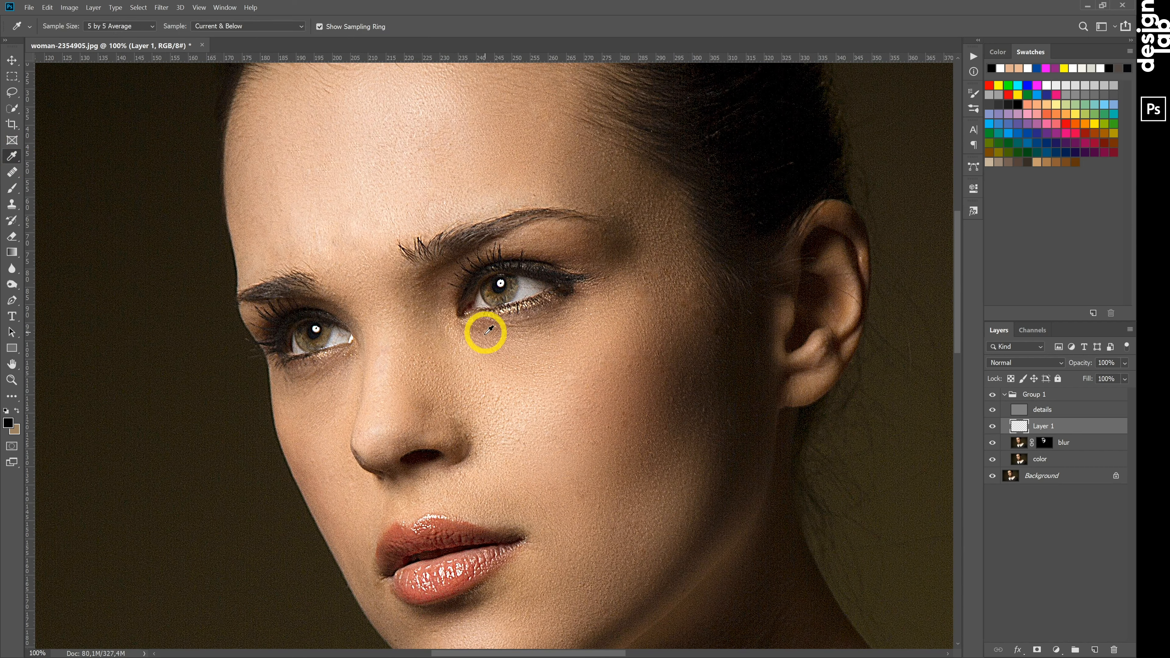
left_click(467, 351)
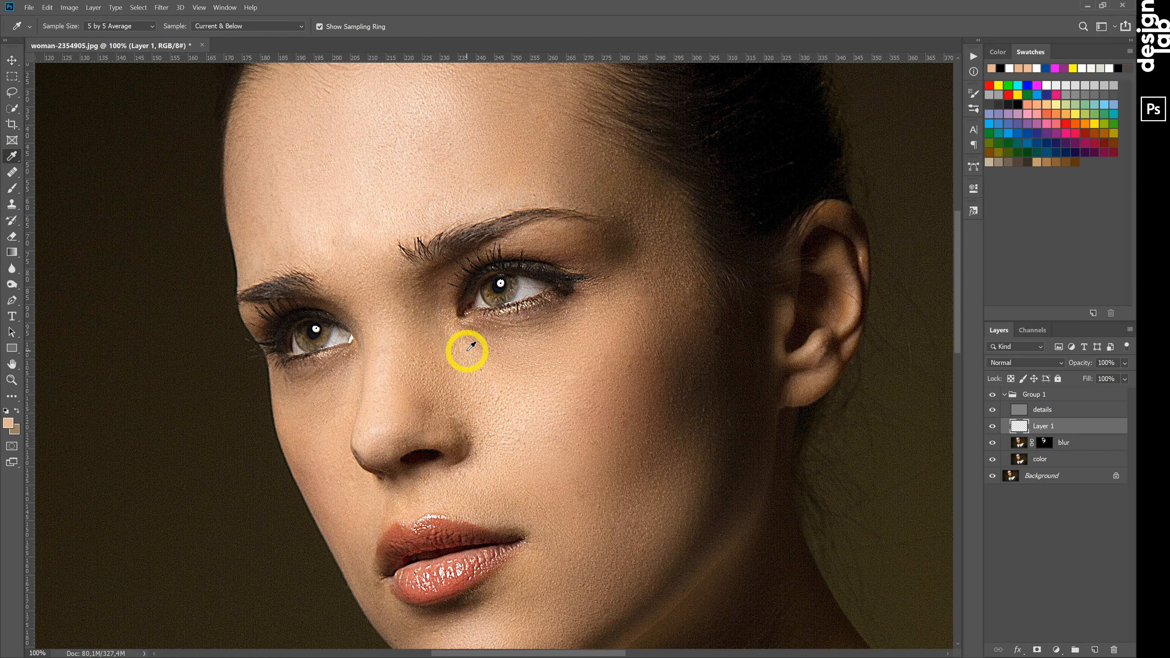
Paint the sampled skin tone on the new layer beneath both eyes with a 150 px Soft Round brush at 50% opacity.
left_click(10, 190)
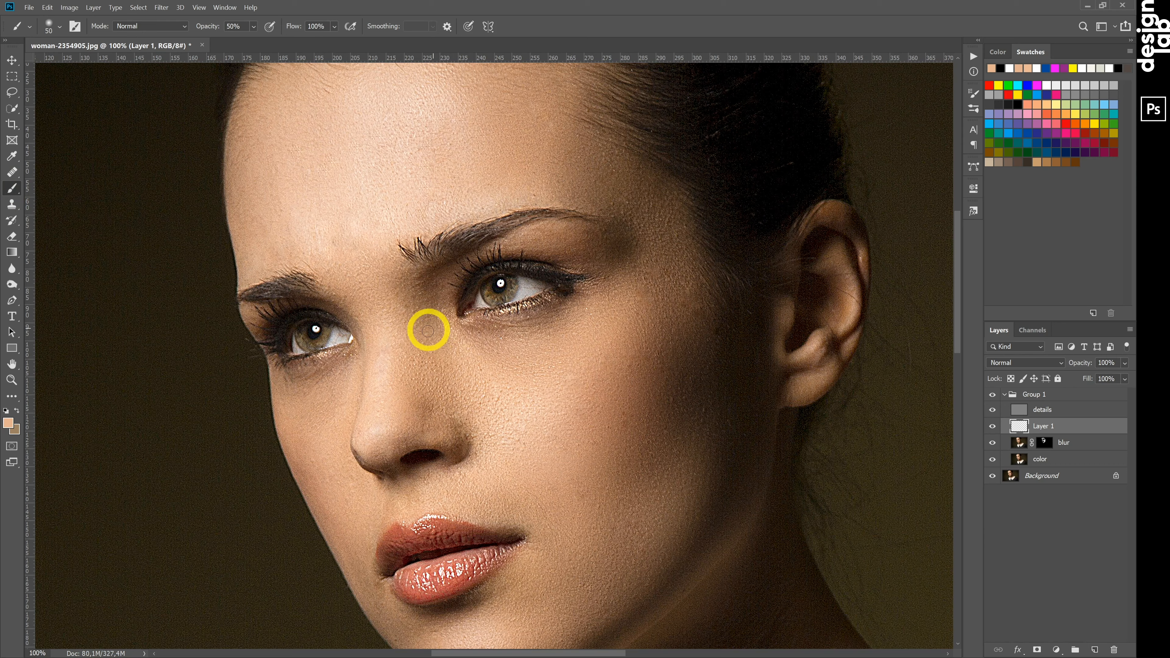
left_click(60, 28)
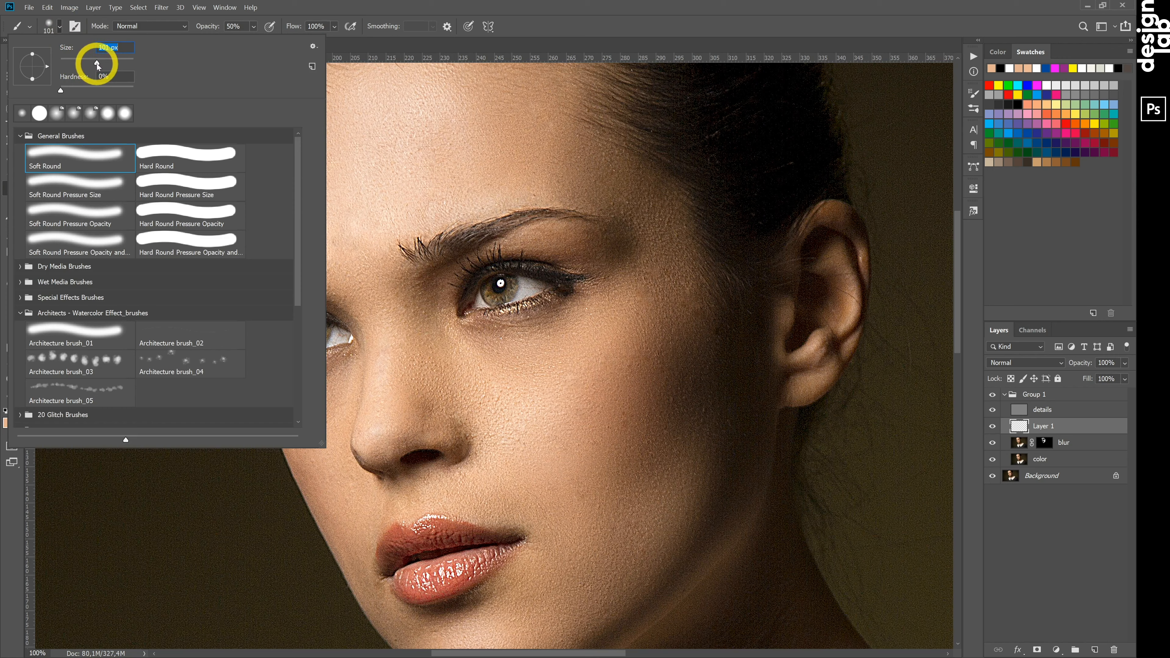
left_click(585, 19)
left_click(555, 354)
left_click_drag(515, 365, 474, 361)
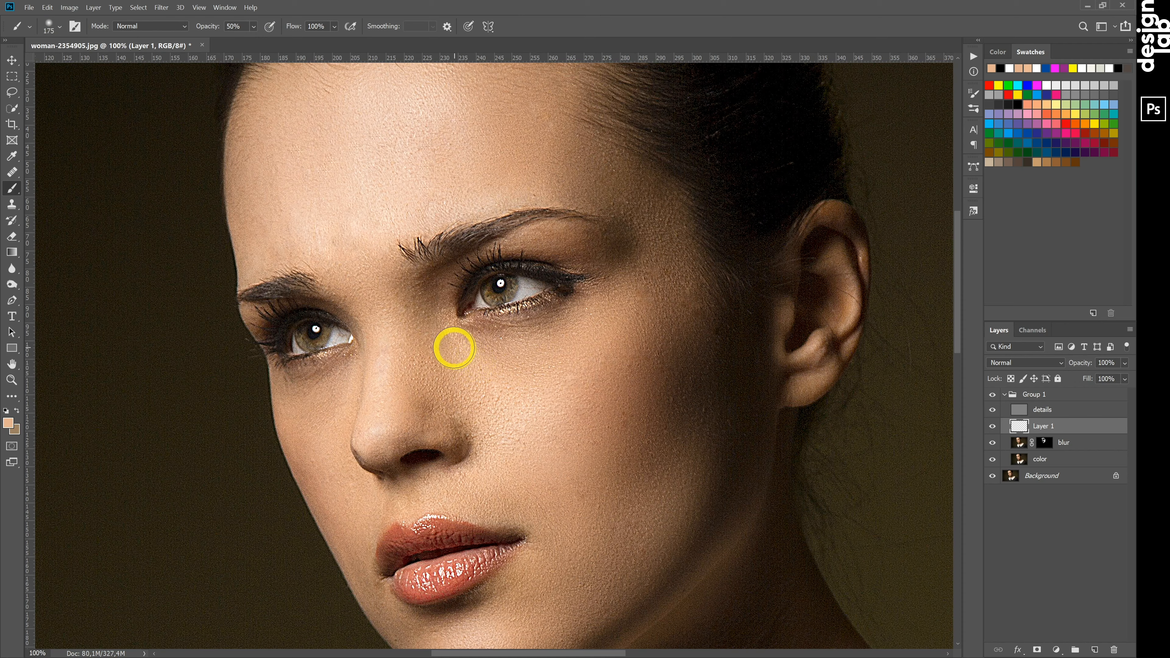
mouse_move(454, 348)
left_mouse_down()
mouse_move(529, 351)
mouse_move(591, 321)
mouse_move(540, 348)
mouse_move(306, 385)
left_mouse_up()
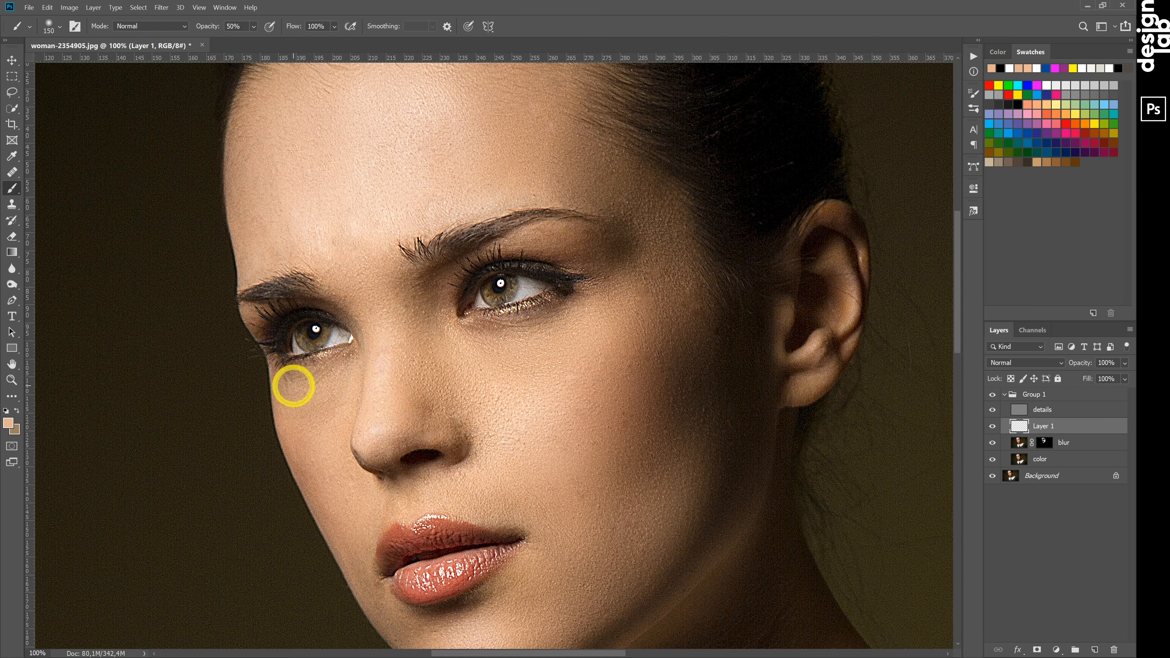
Compare the portrait before and after by toggling the visibility of Layer 1 and of the whole retouching group.
left_click(993, 427)
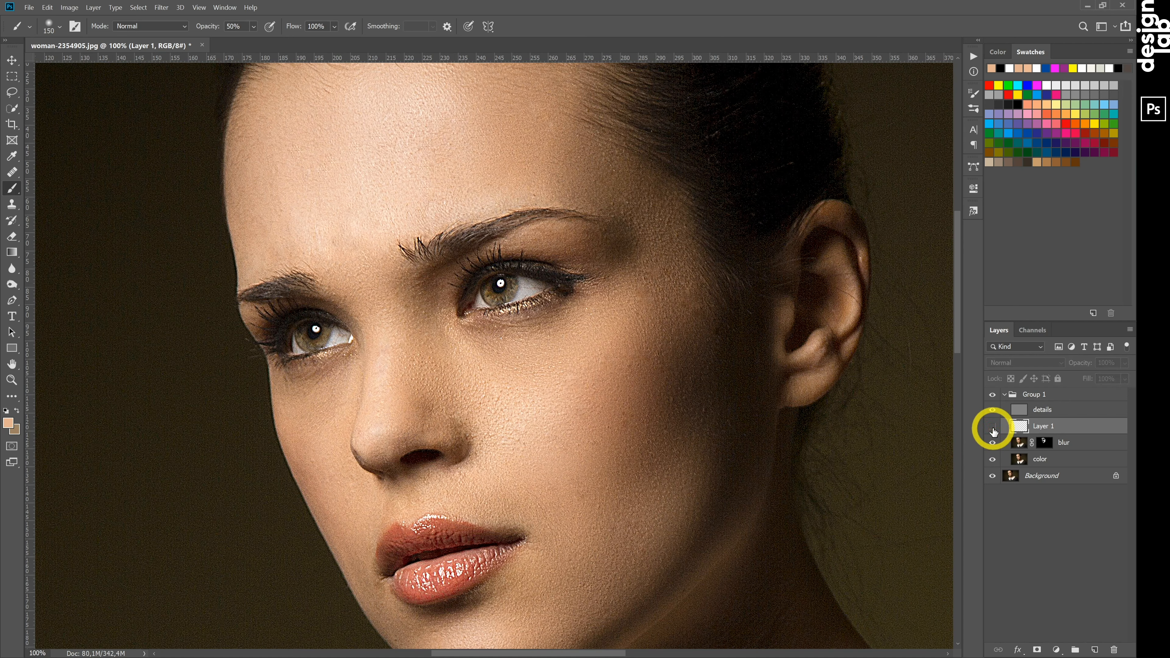
left_click(993, 427)
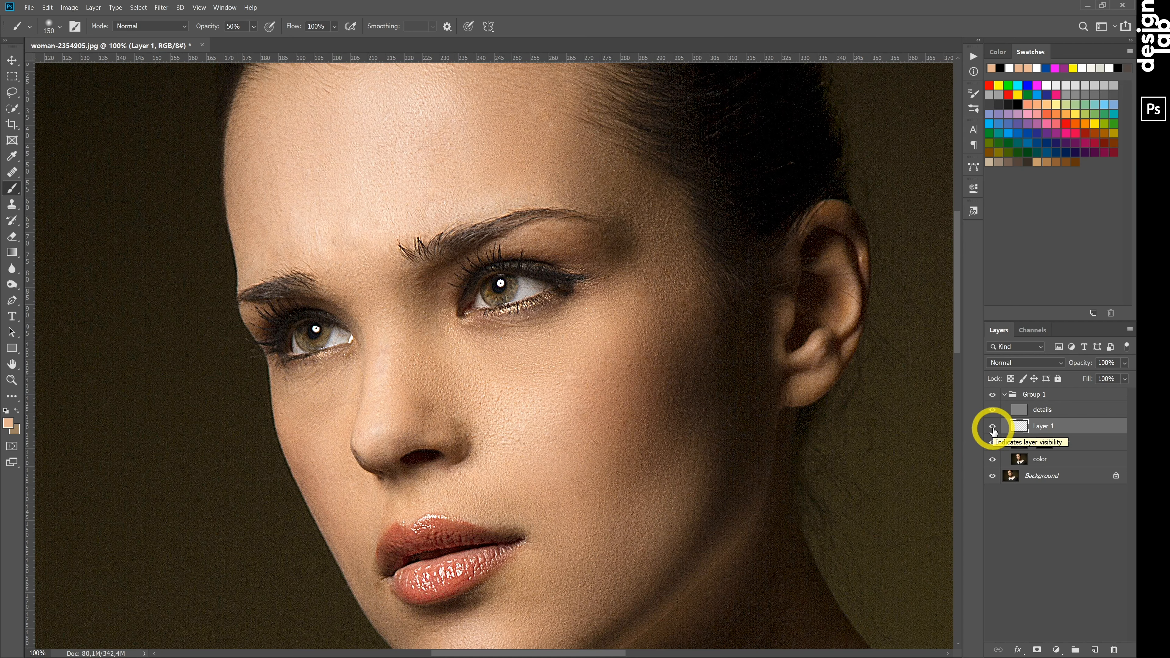
key("ctrl+0")
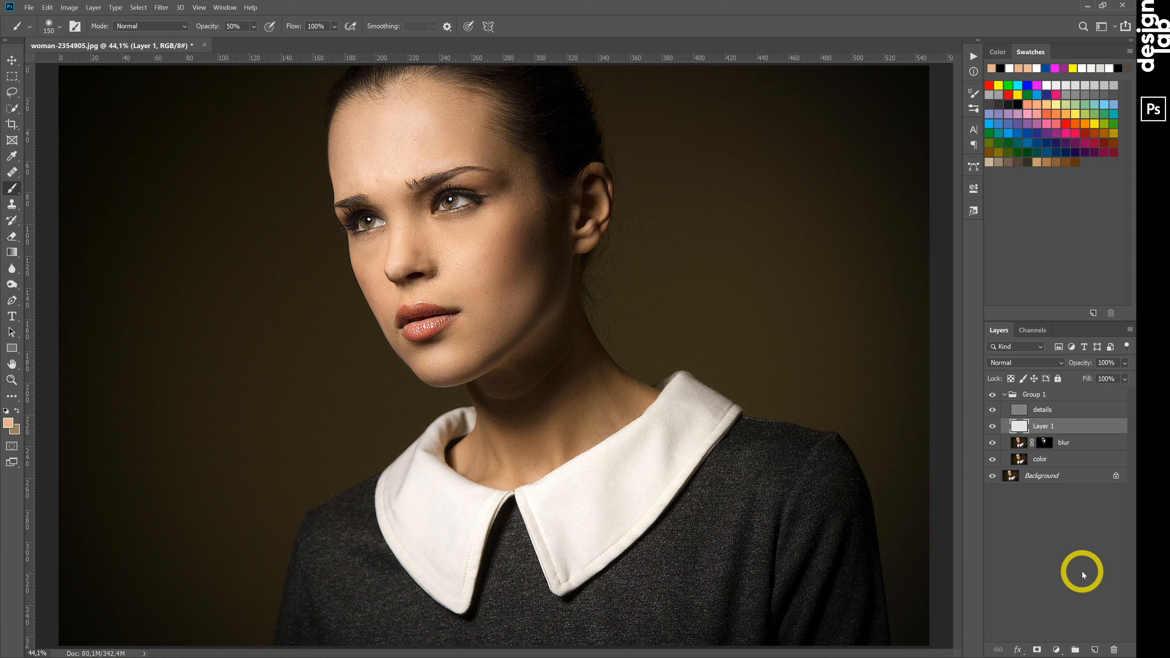
left_click(993, 395)
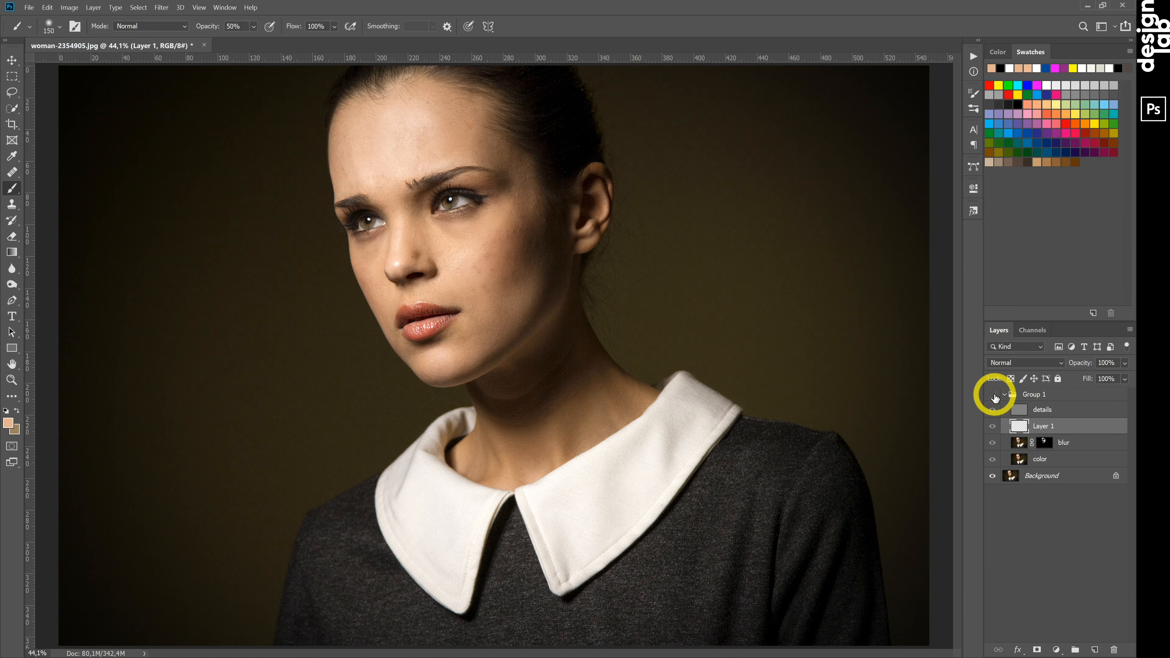
left_click(994, 395)
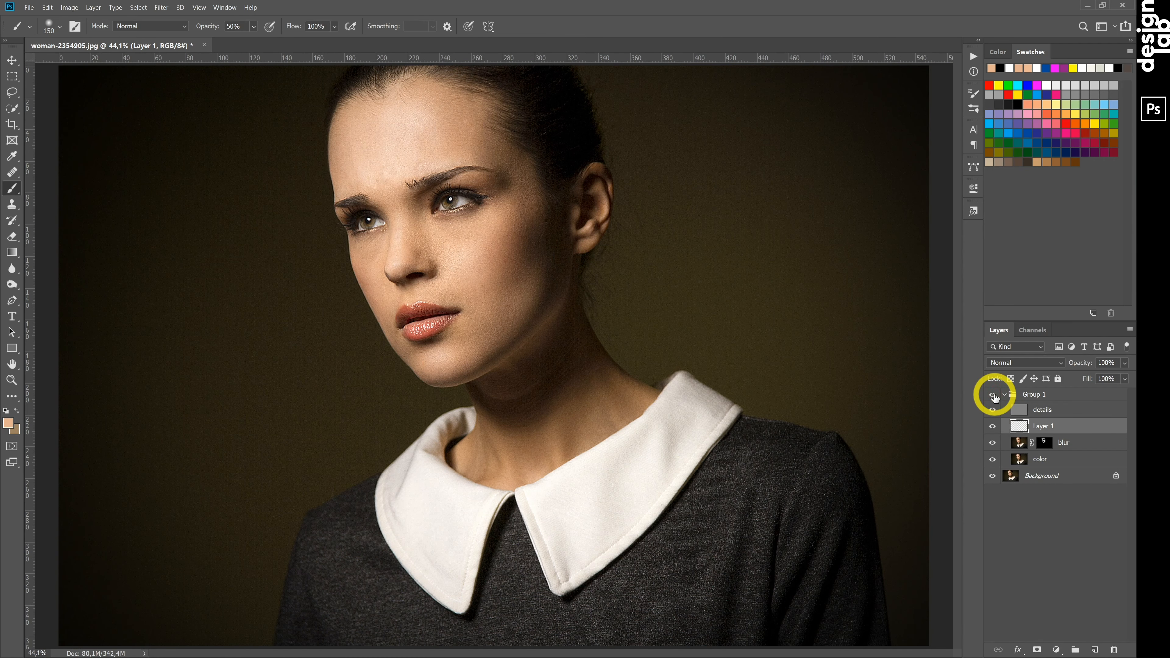
left_click(993, 395)
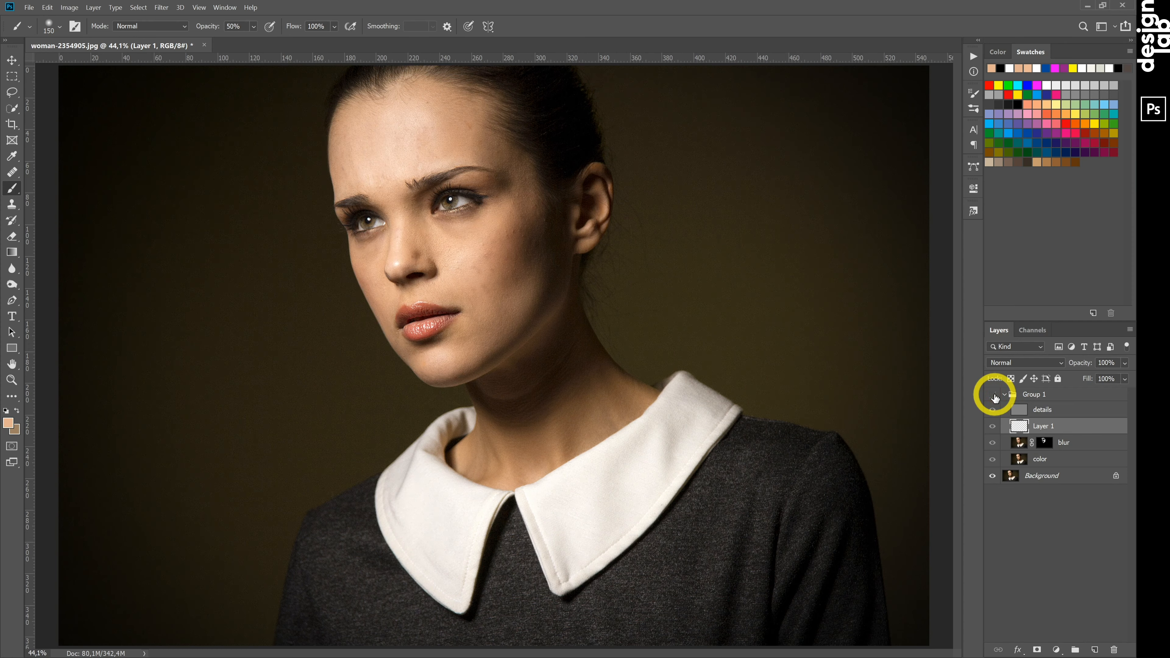
left_click(993, 395)
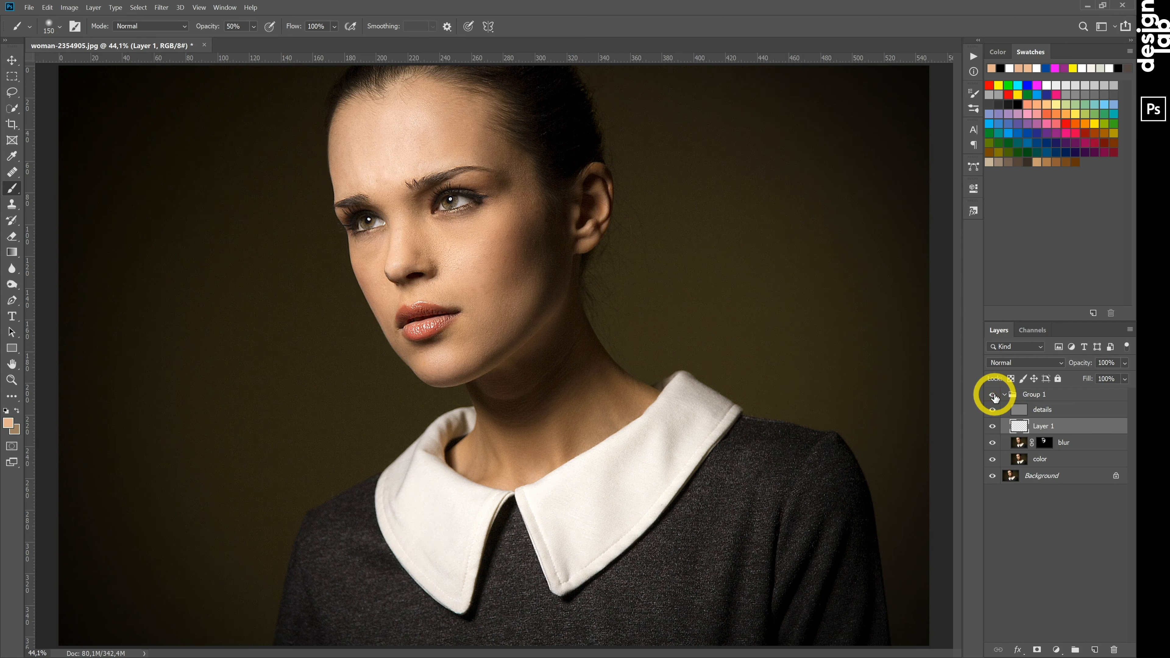
left_click(993, 395)
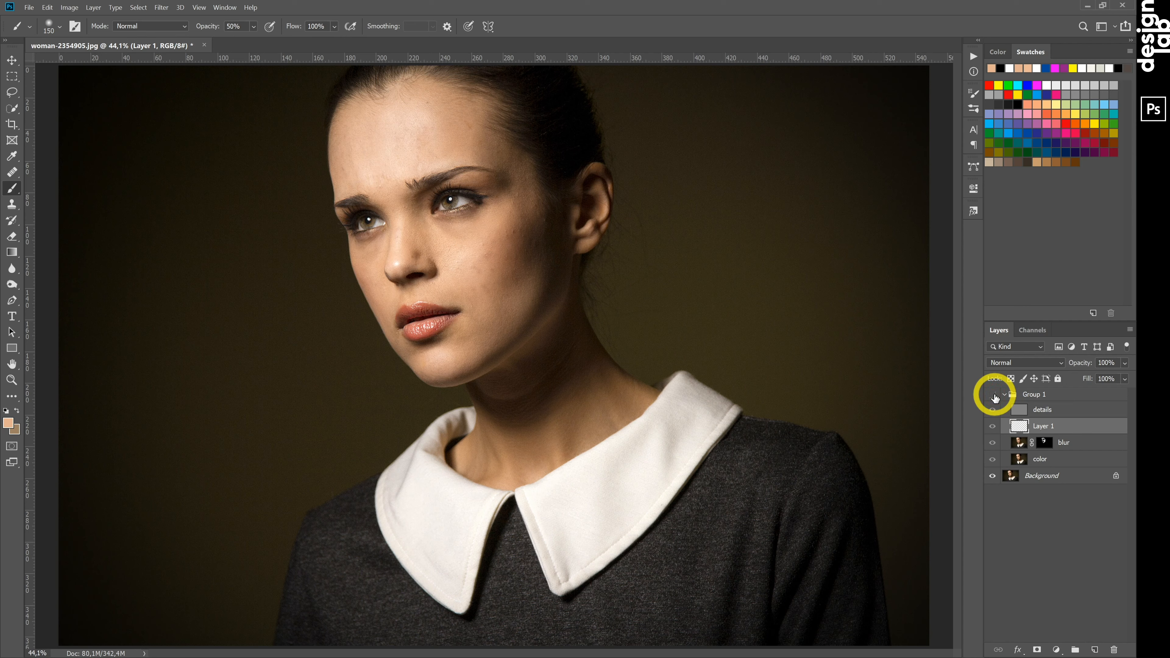
left_click(993, 395)
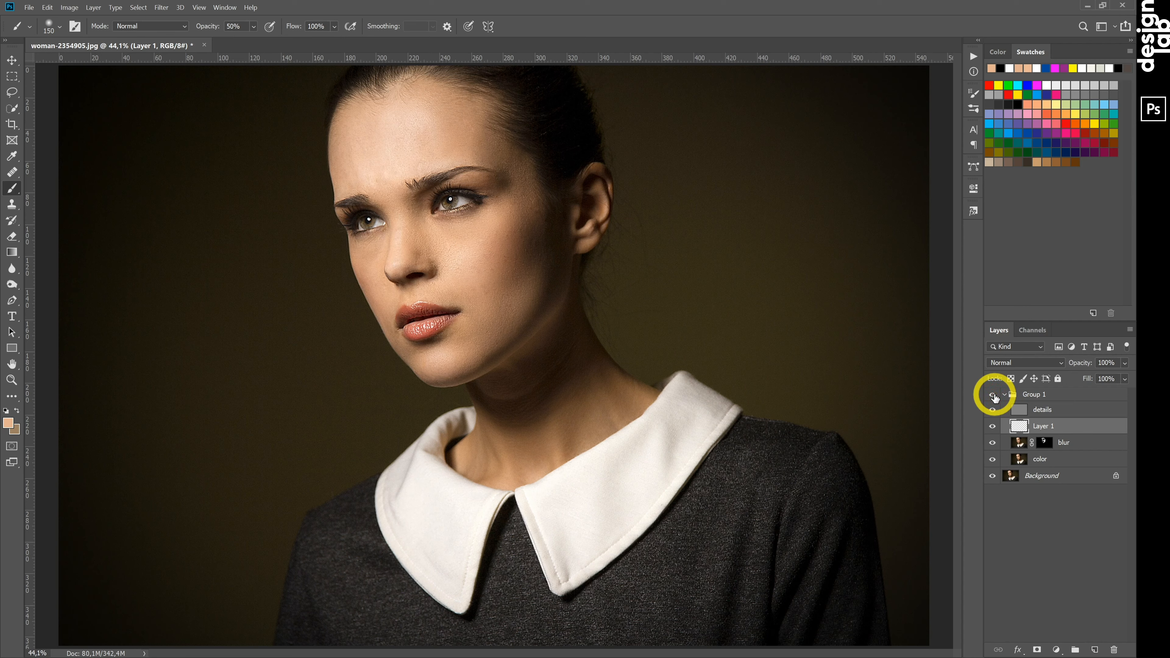